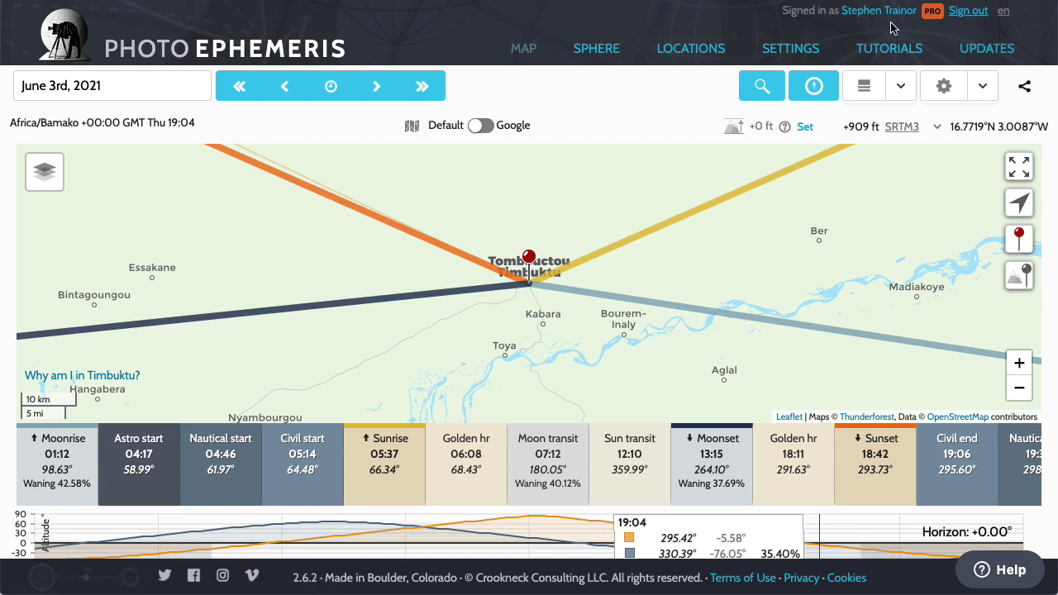
- Switch the interface language to German and return it to English
left_click(1004, 12)
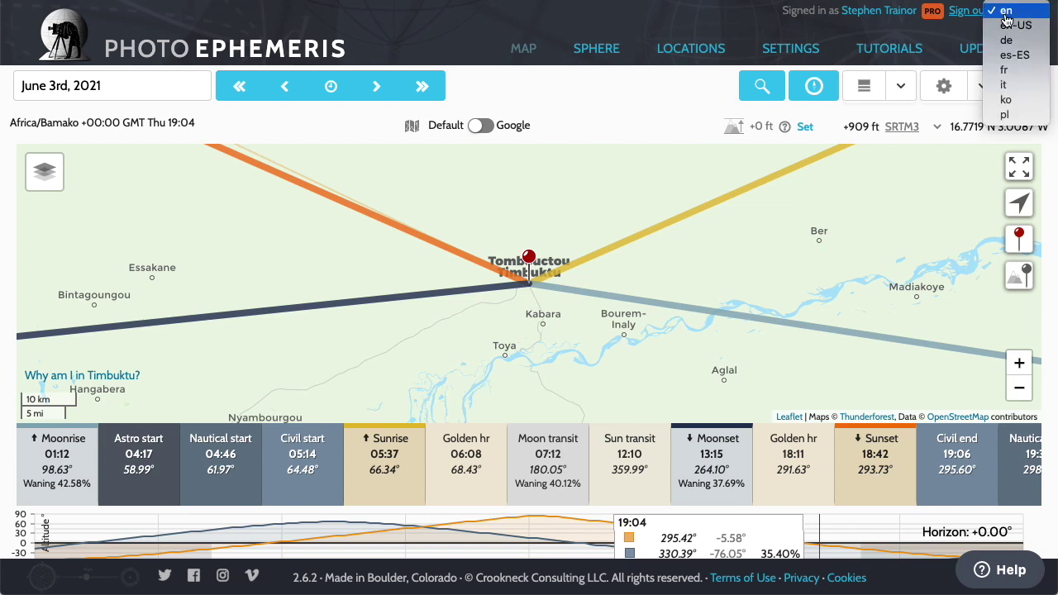
left_click(1010, 42)
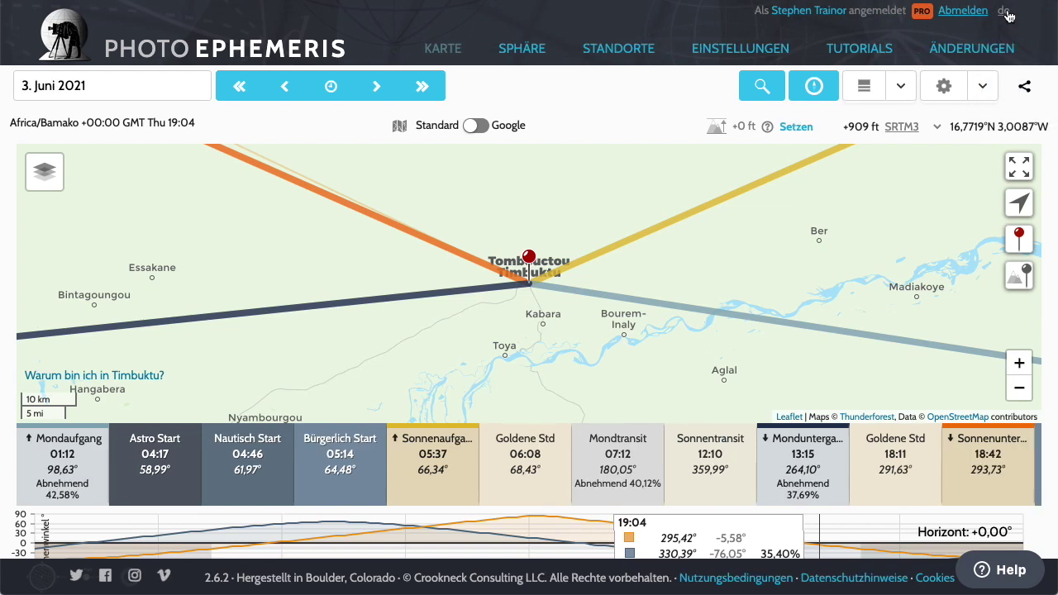
left_click(1007, 13)
scroll(1010, 34, "up", 1)
left_click(1017, 15)
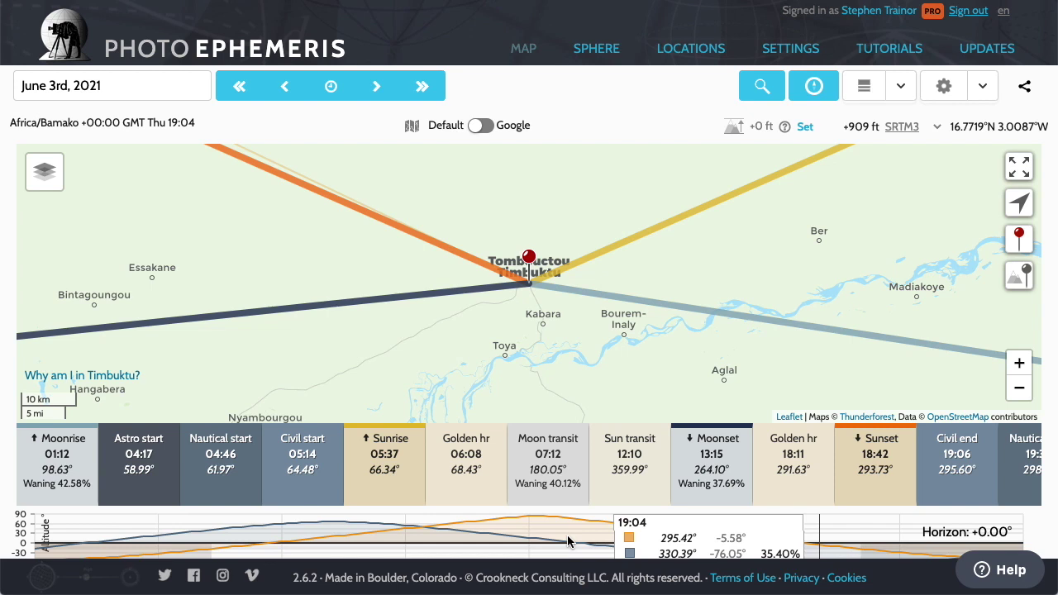
- Expand the map to fill the page and hide the moon information, keeping only the sun displayed
left_click(1020, 169)
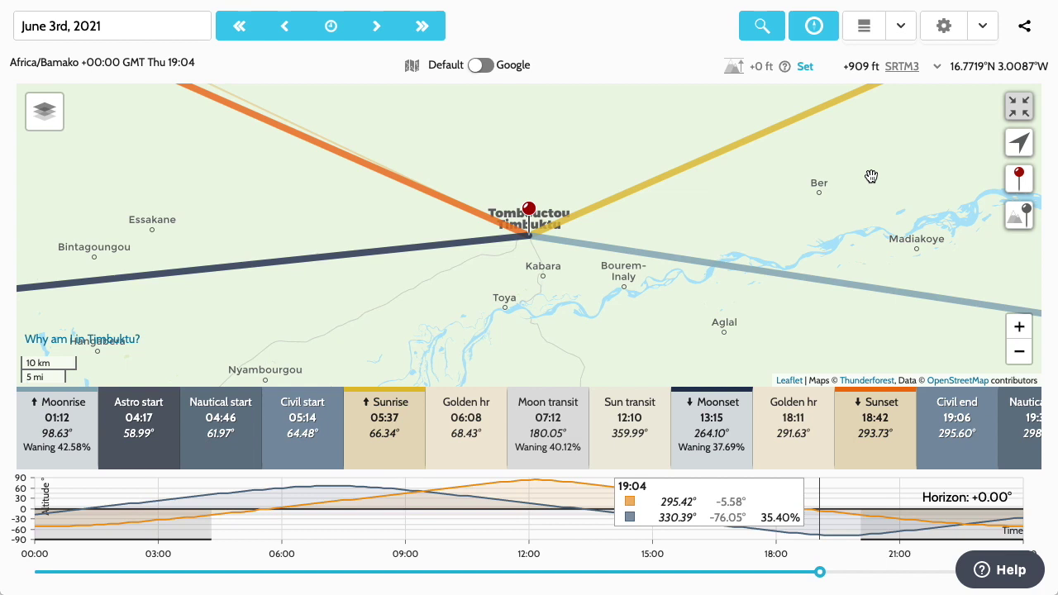
left_click(983, 33)
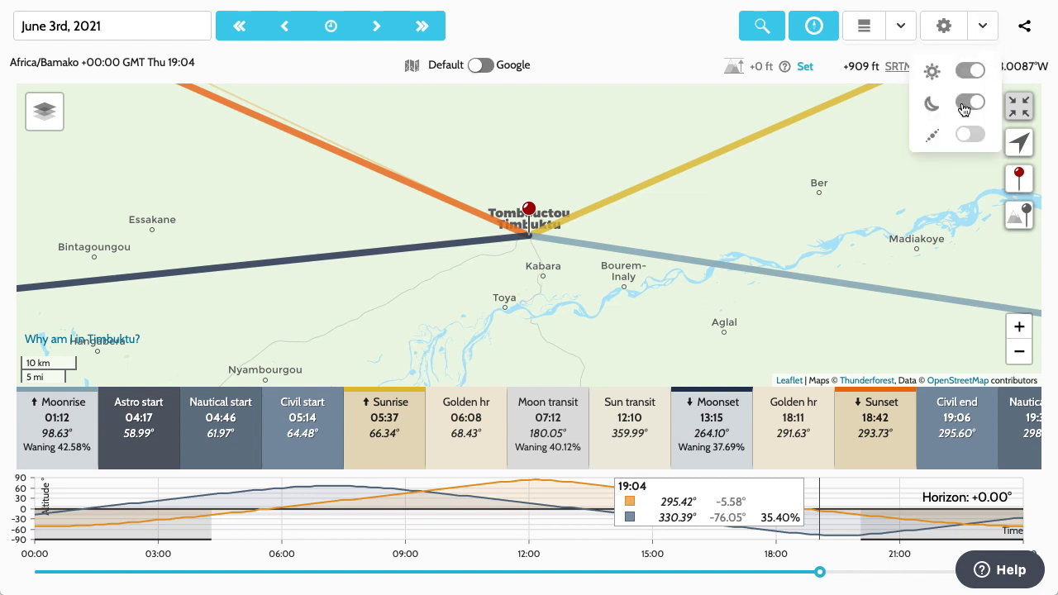
left_click(967, 104)
left_click(986, 33)
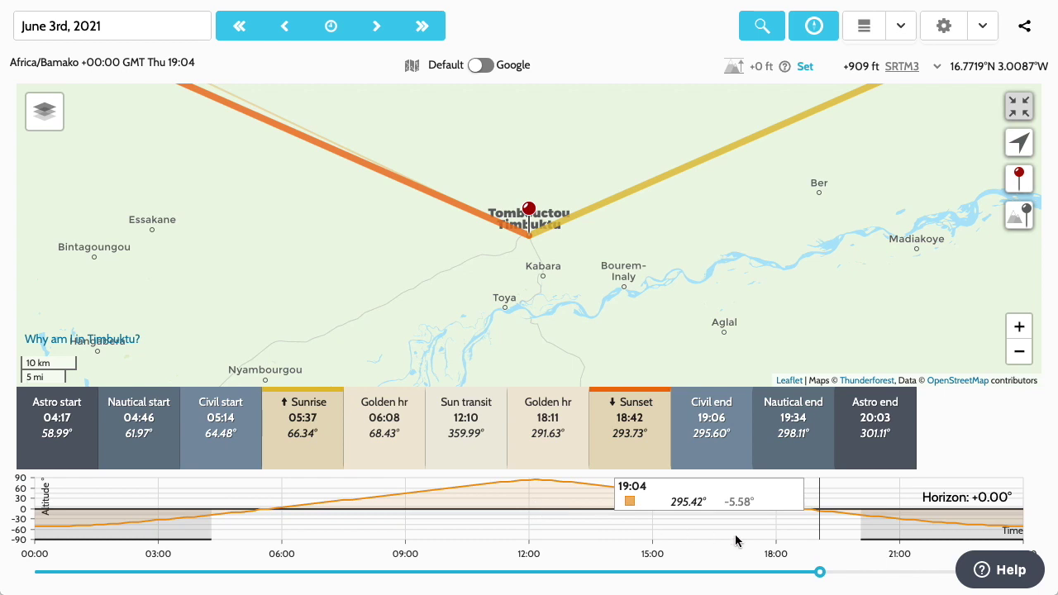
- Step the time of day through about 15:10, sunrise at 05:37 and sunset at 18:42
left_click_drag(818, 569, 660, 561)
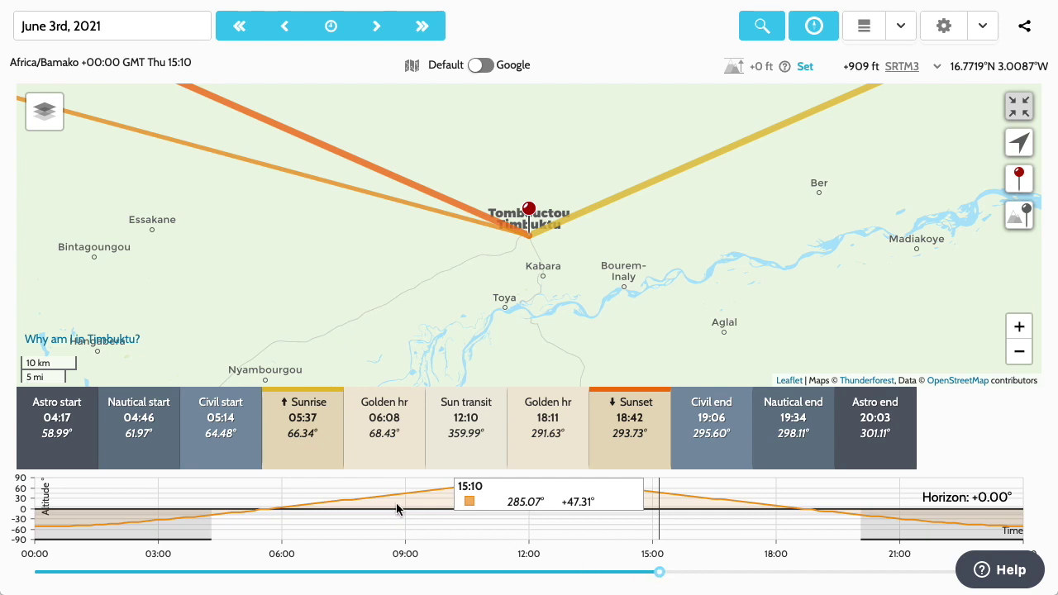
left_click(306, 455)
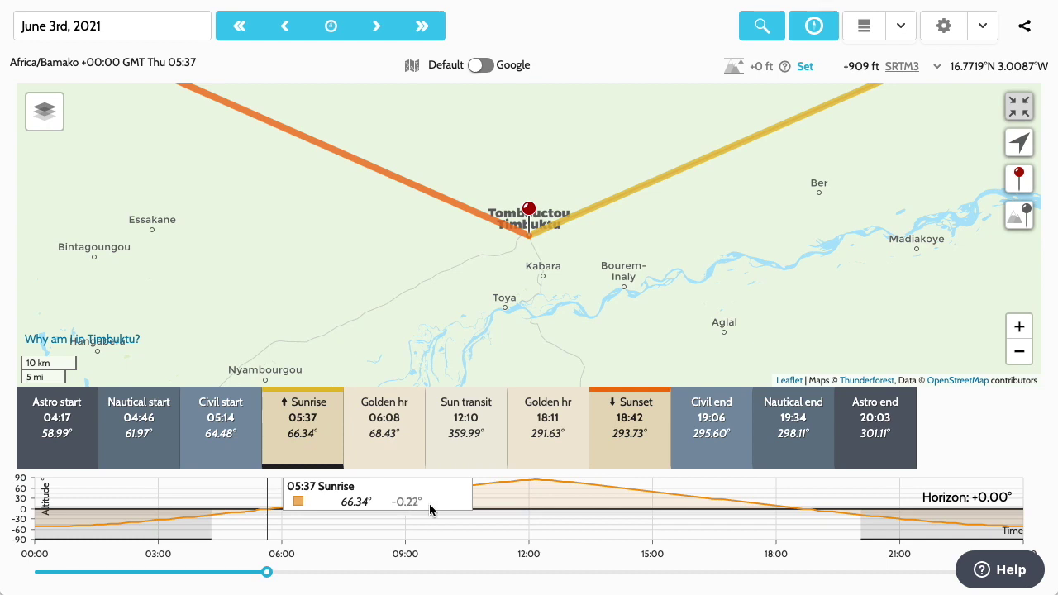
mouse_move(421, 505)
left_click(635, 406)
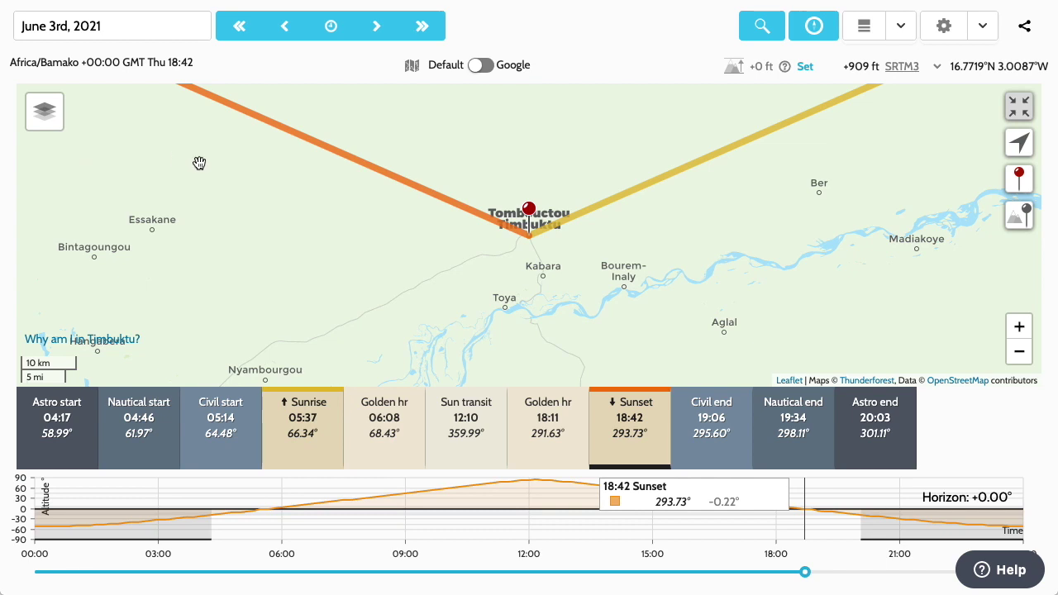
- Change the base map style to OpenCycleMap
mouse_move(53, 124)
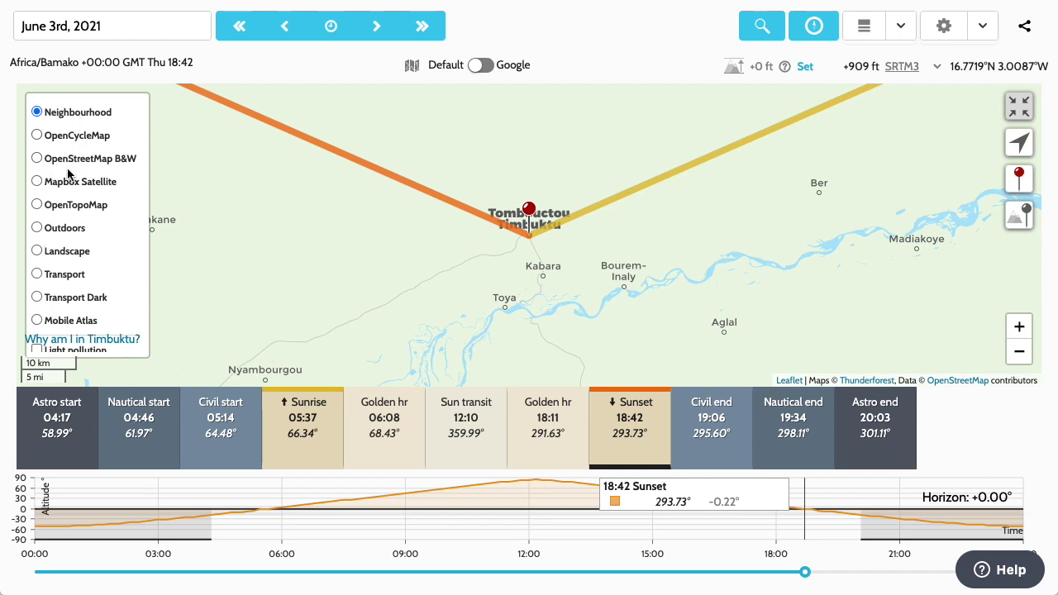
left_click(36, 135)
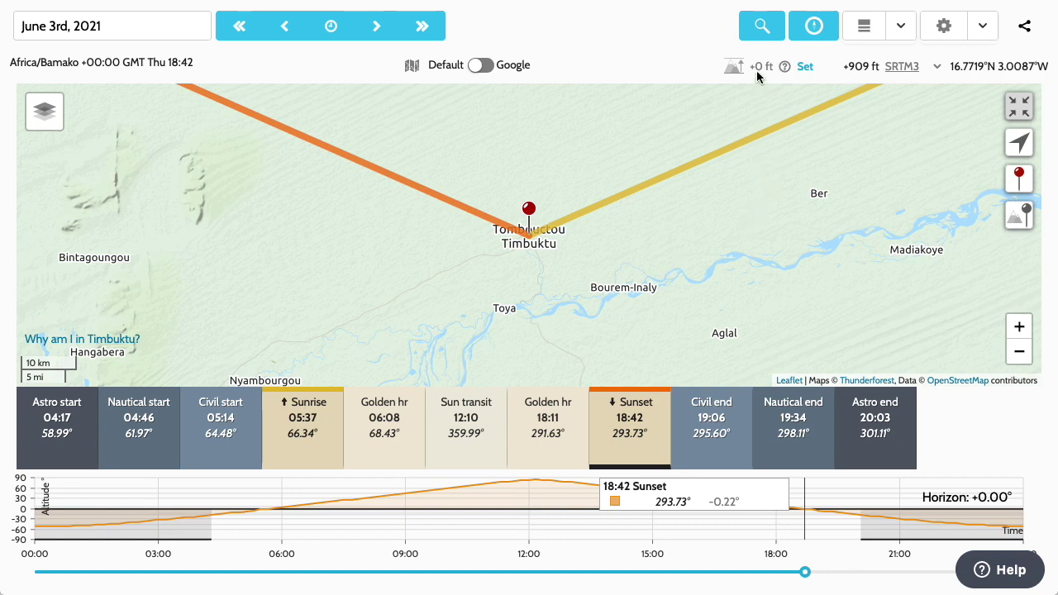
- Search for Estes Park and move the map location to the Estes Park, Colorado result
left_click(761, 30)
double_click(248, 155)
type("Estes Park")
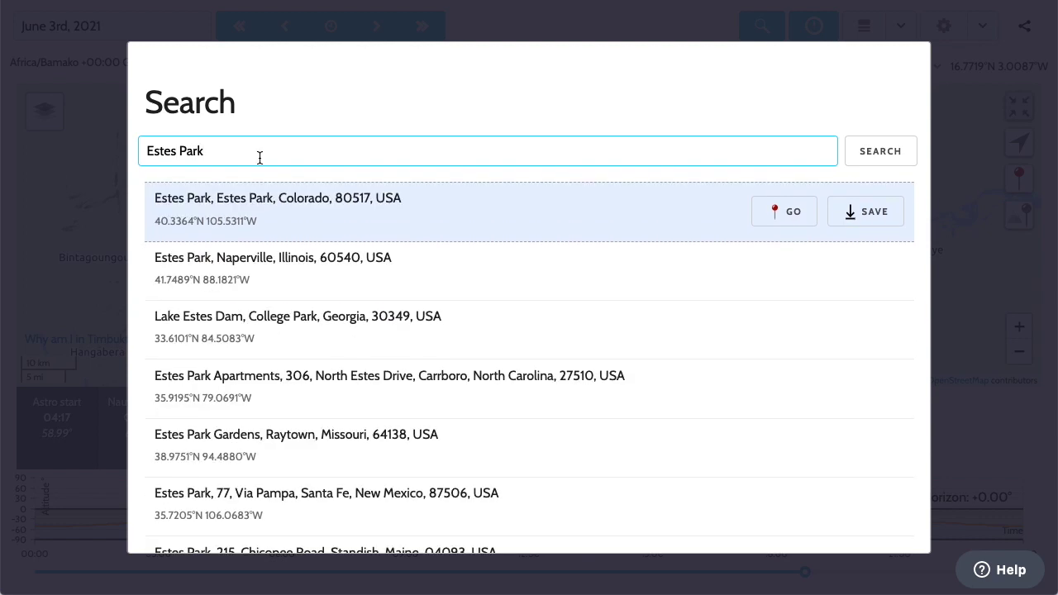
left_click(780, 217)
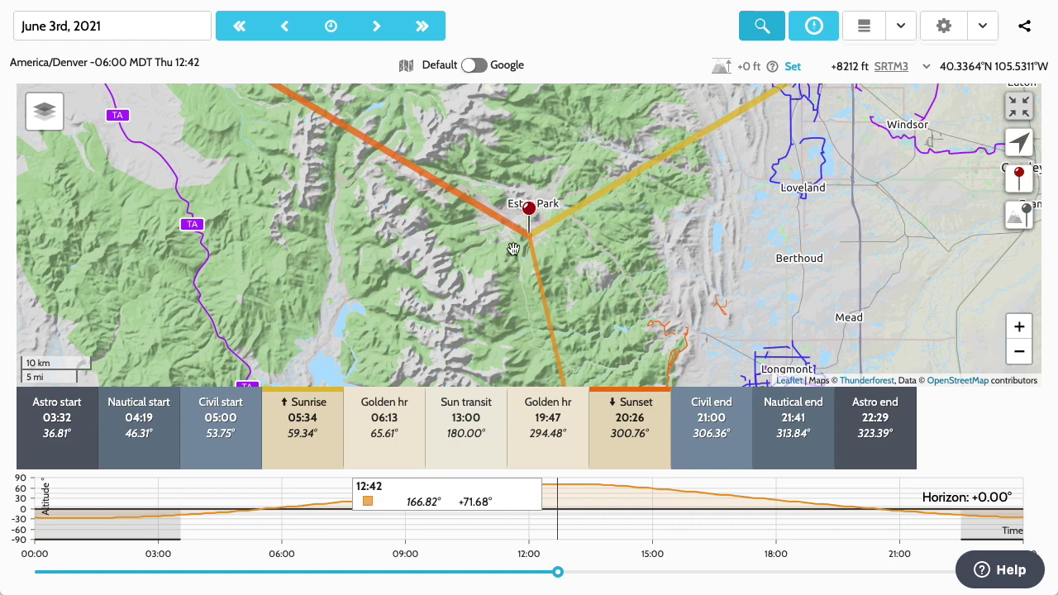
- Examine the terrain around Estes Park and the mountains to its southwest at closer range
left_click(1019, 327)
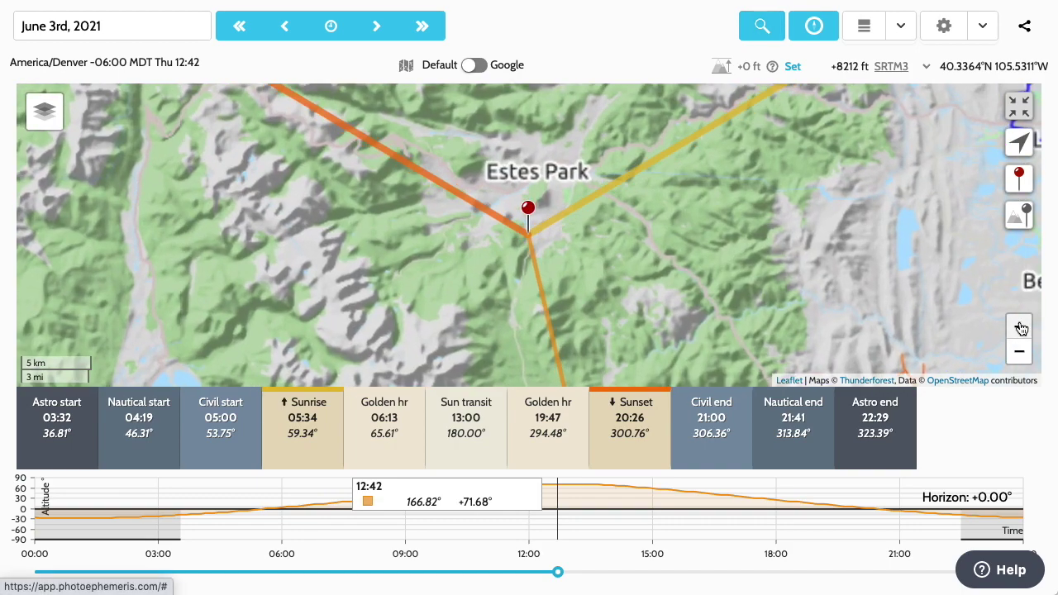
left_click(1022, 329)
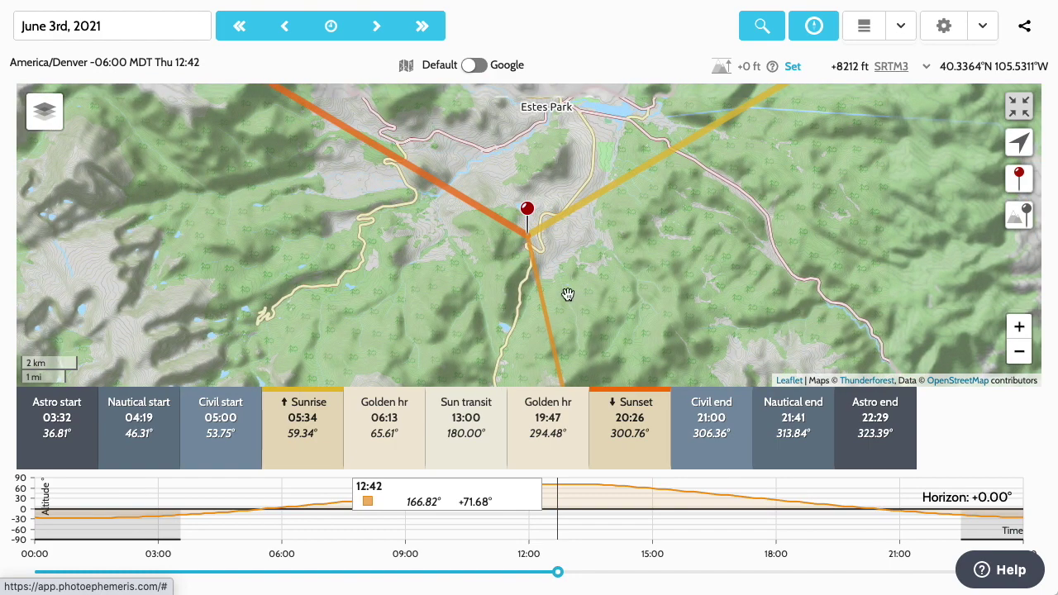
left_click_drag(599, 262, 658, 215)
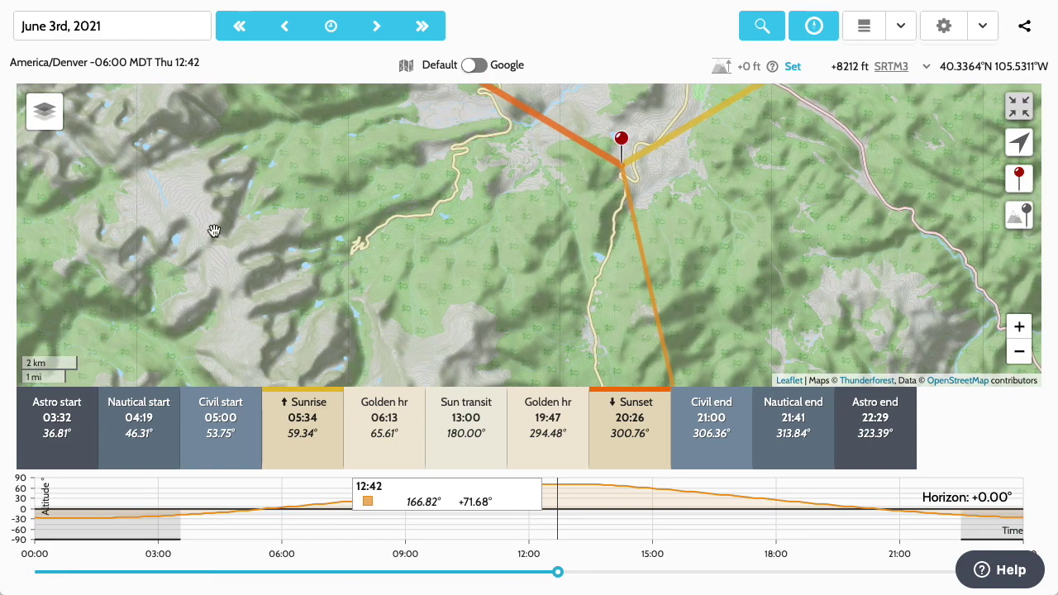
left_click_drag(617, 175, 605, 219)
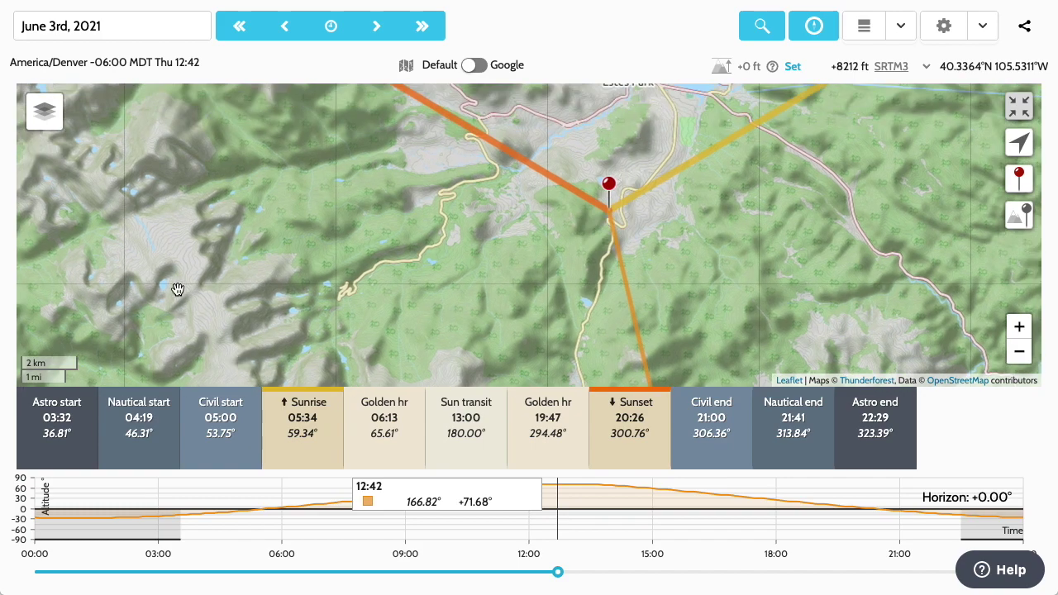
left_click_drag(253, 314, 249, 256)
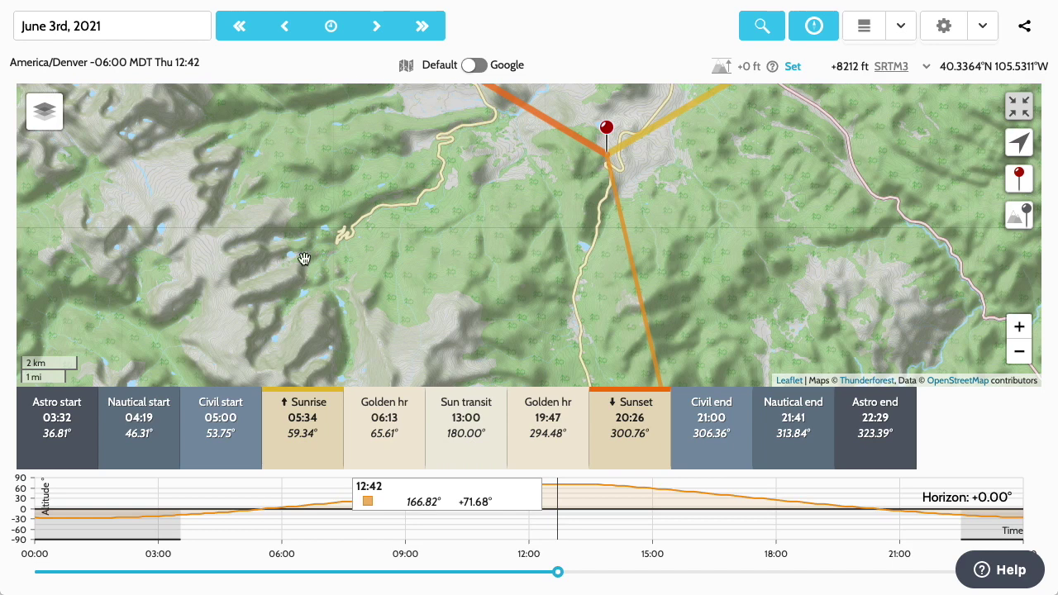
left_click(357, 264)
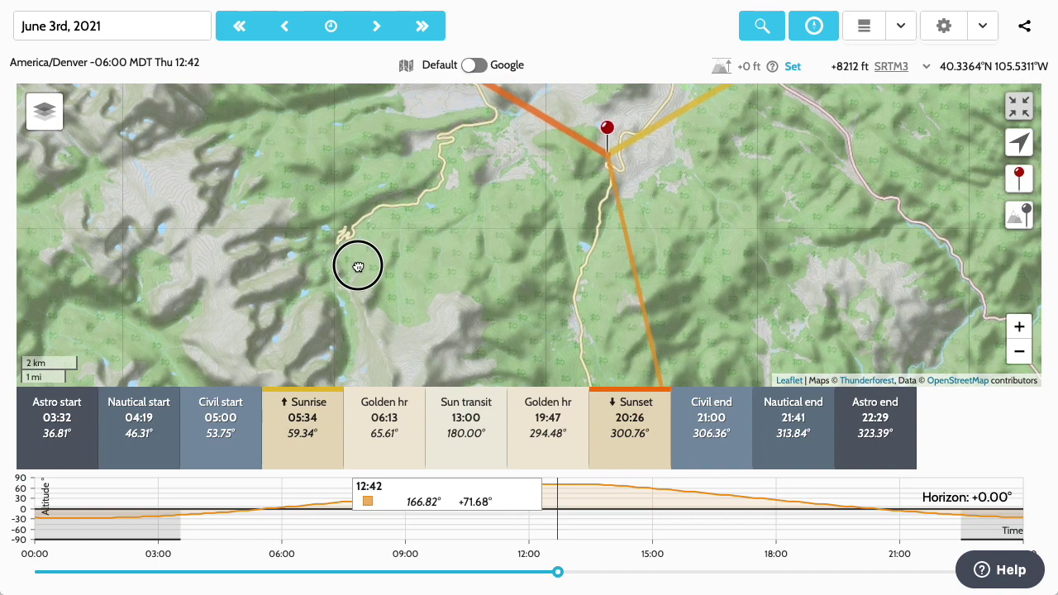
left_click_drag(358, 265, 368, 300)
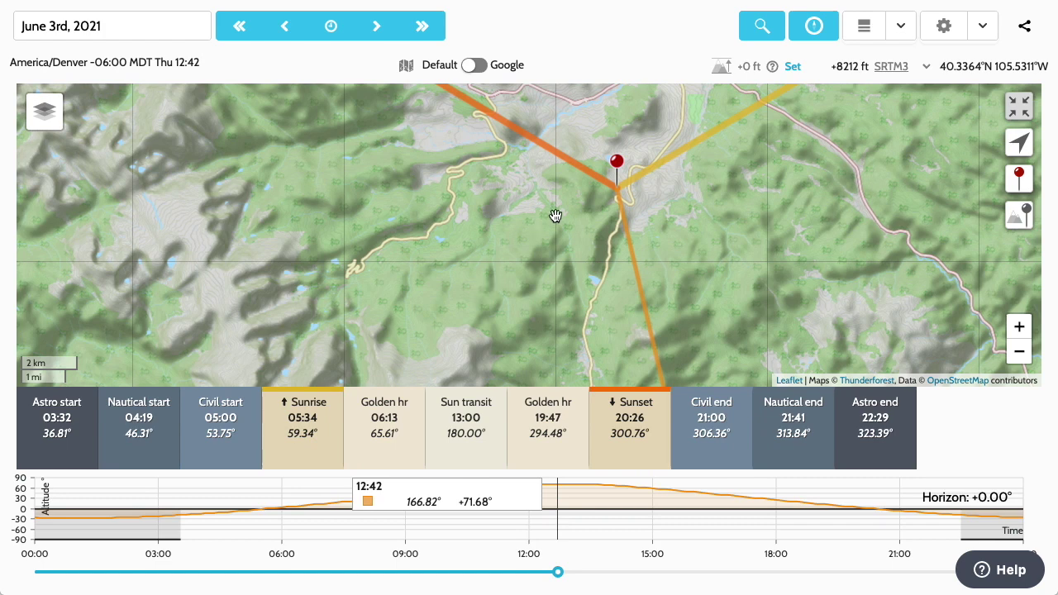
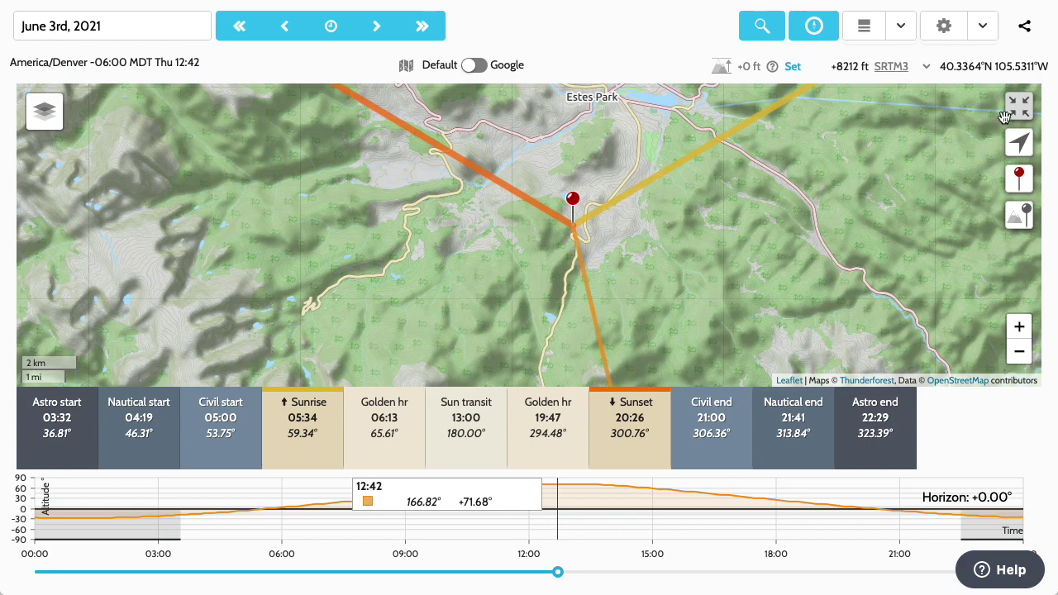
- Leave the expanded map view, save the time format setting as 12-hour clock, and return to the map
left_click(1019, 112)
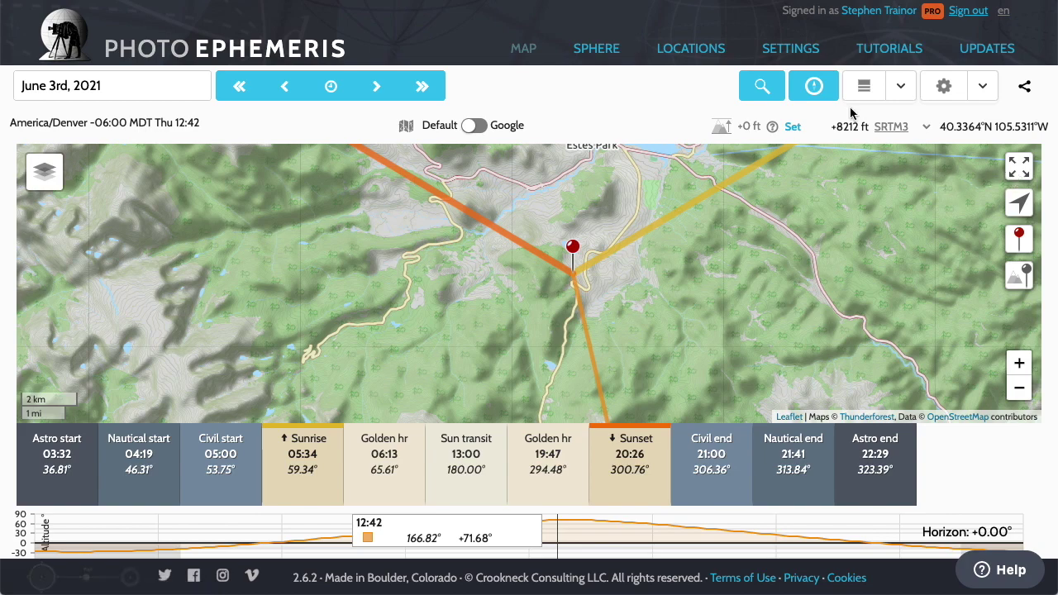
left_click(781, 49)
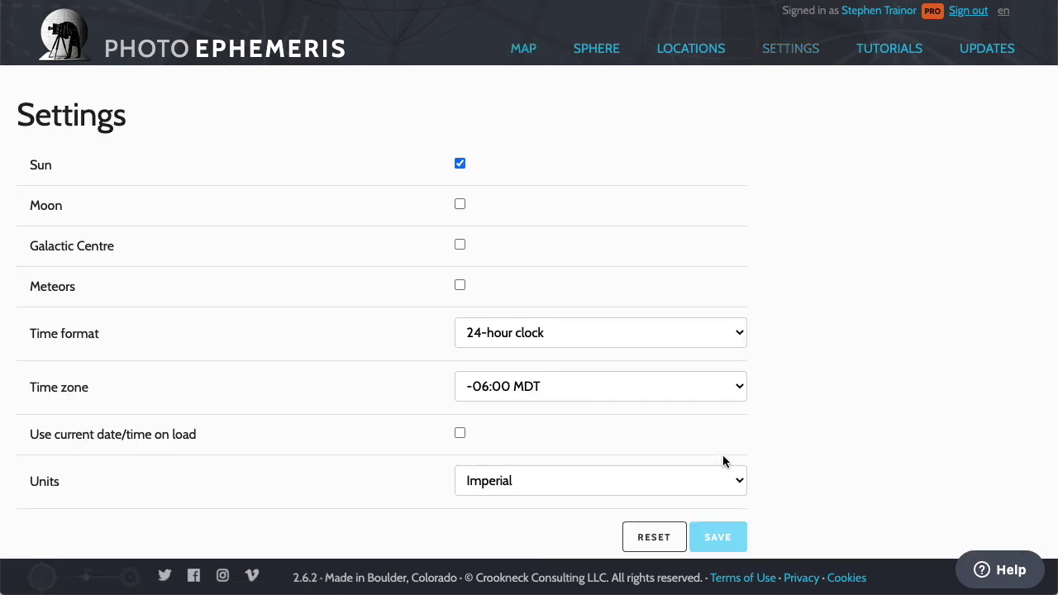
left_click(585, 334)
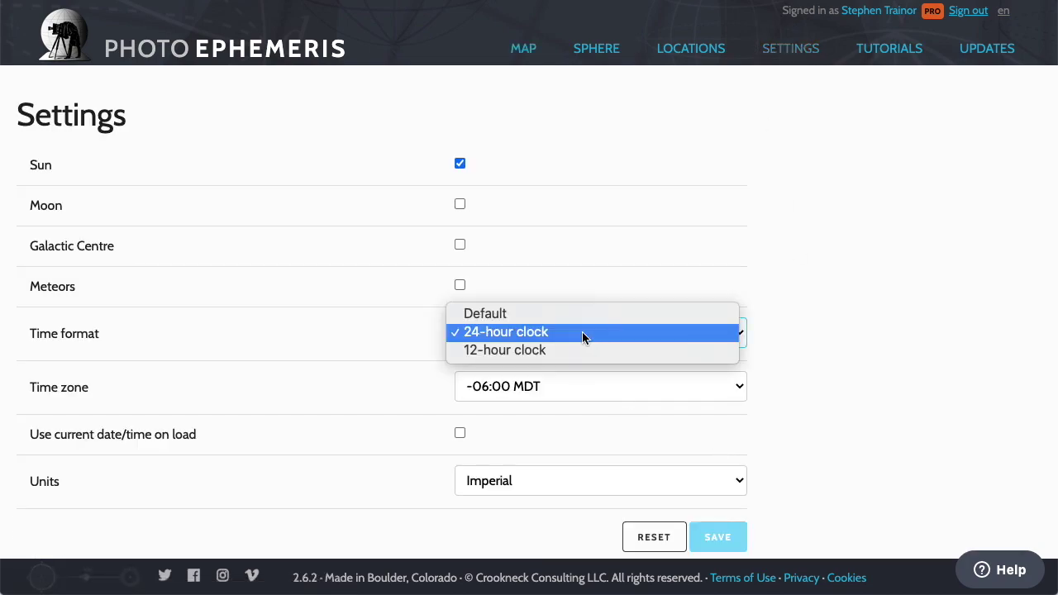
left_click(522, 351)
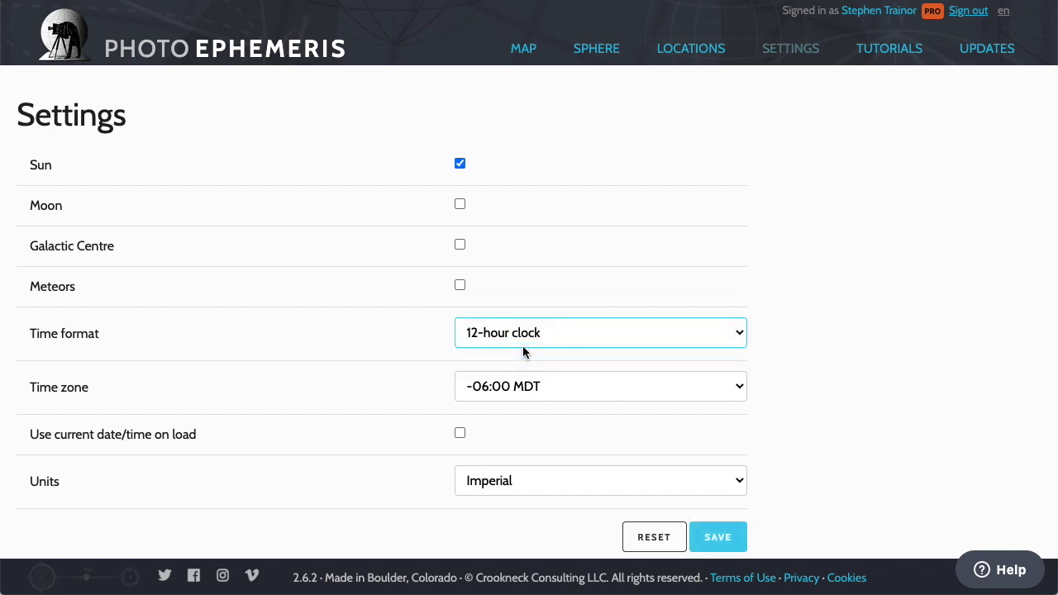
left_click(725, 539)
left_click(523, 49)
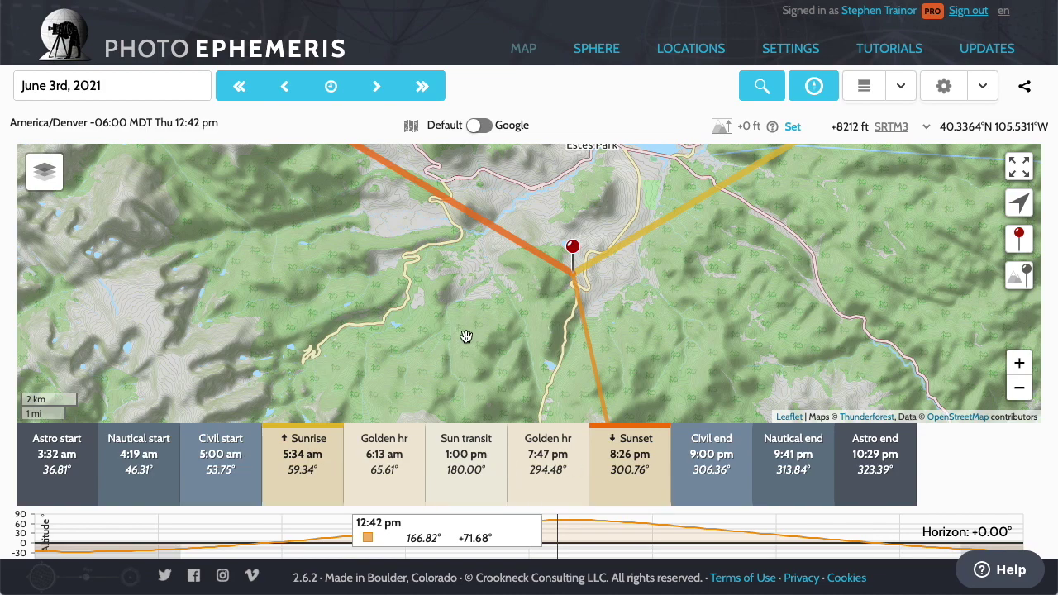
- Check the exact coordinates and elevation of the red location pin at Estes Park
left_click_drag(465, 336, 520, 309)
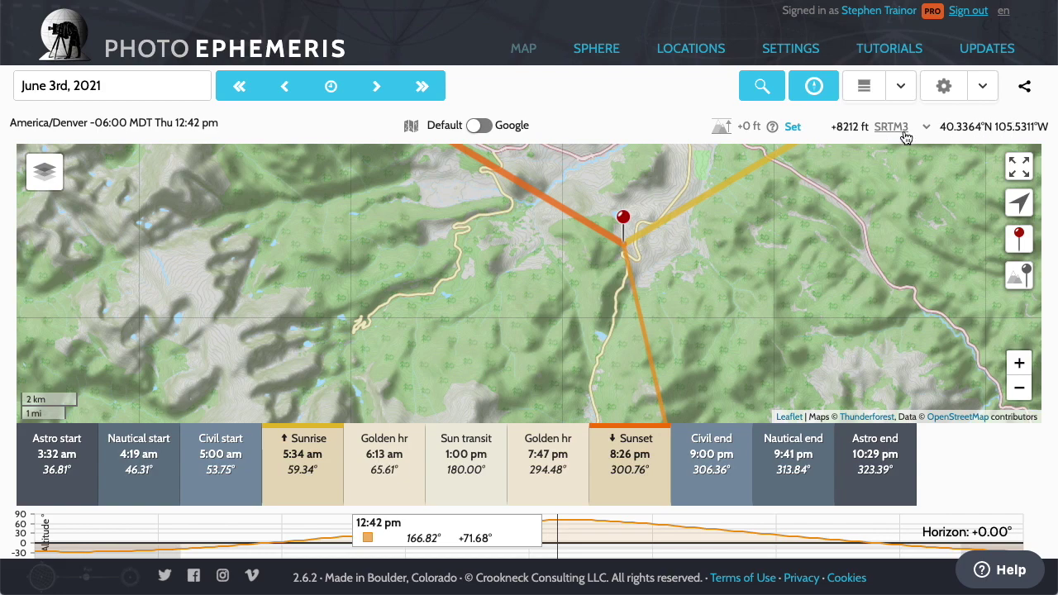
left_click(624, 223)
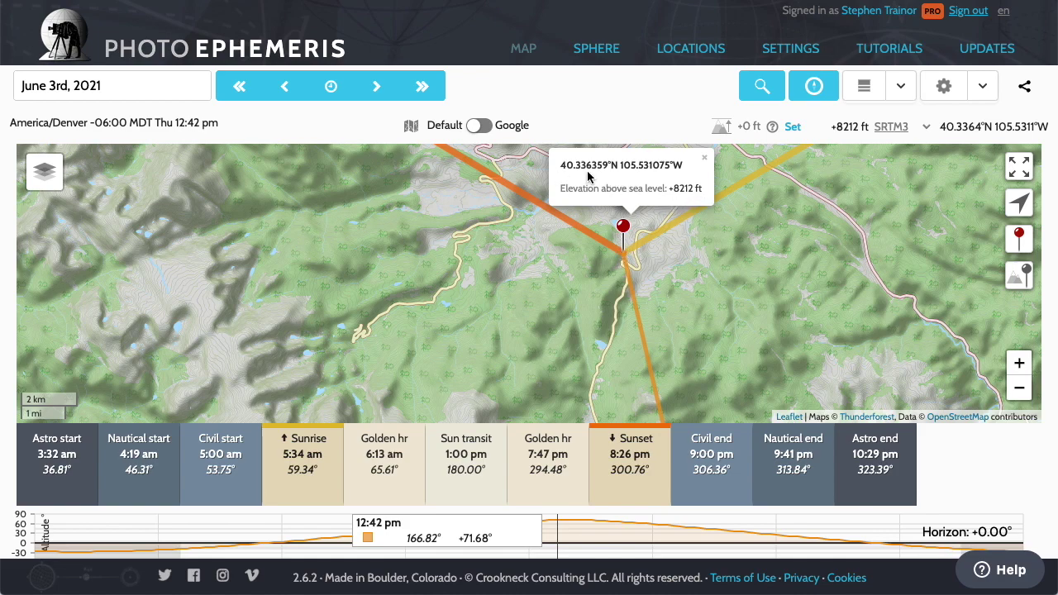
left_click(704, 157)
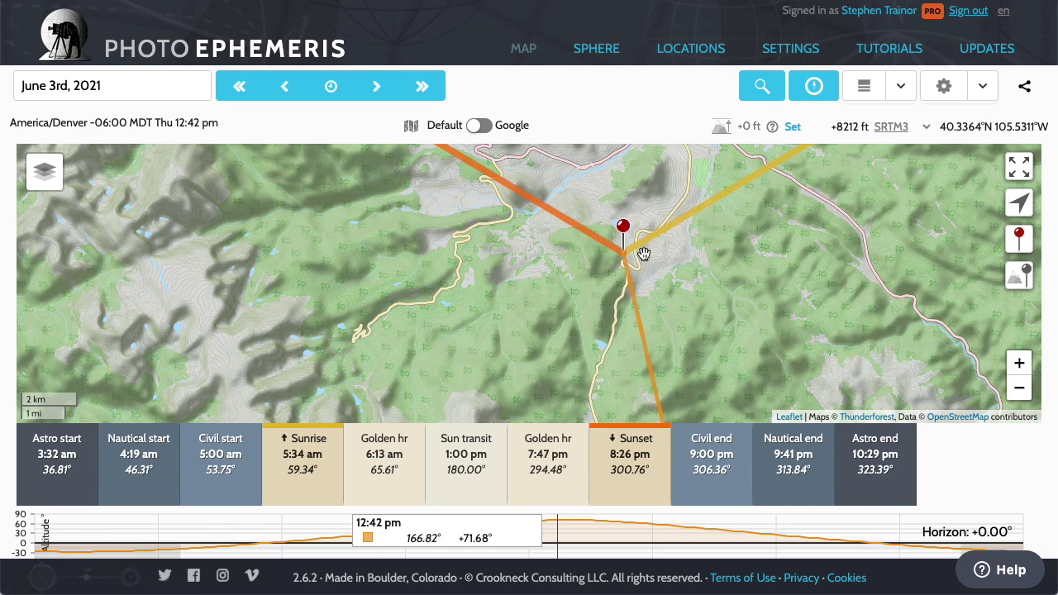
- Expand the map and move the red location pin southwest to Snowdrift Peak, about 40.3101°N 105.7417°W
left_click_drag(626, 236, 525, 239)
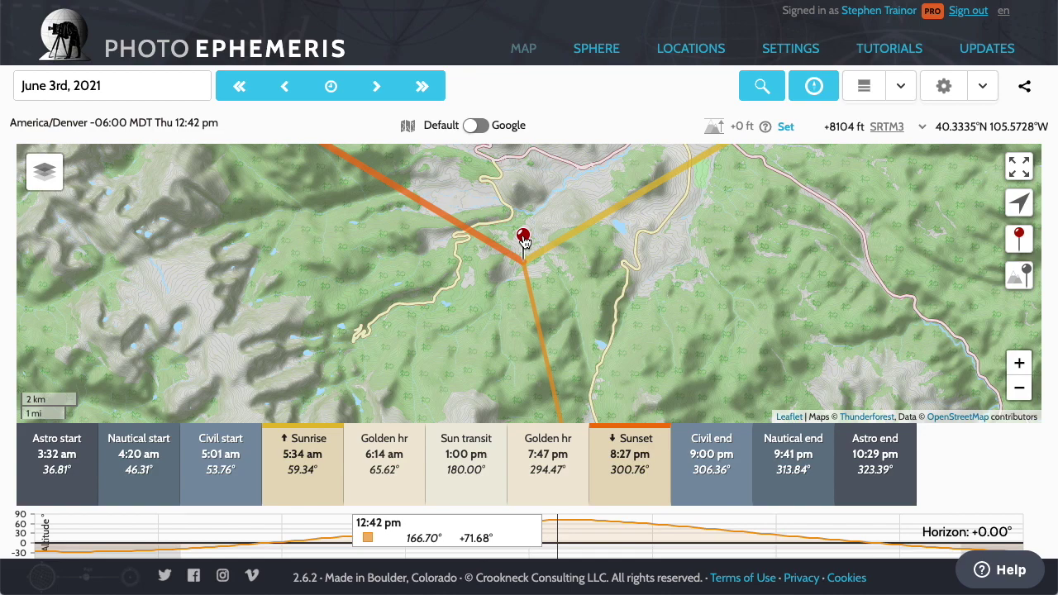
left_click(524, 238)
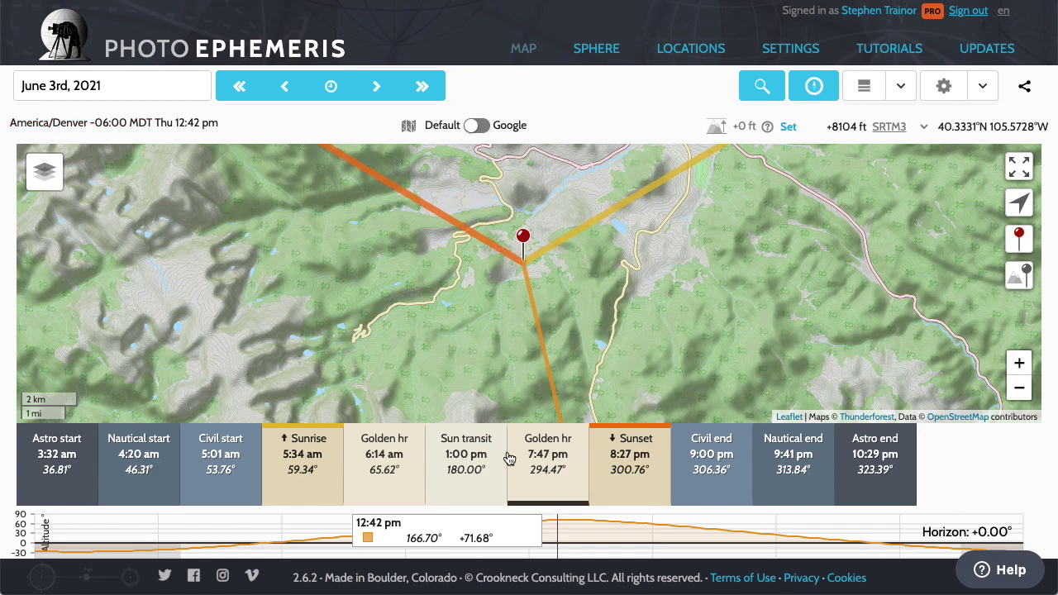
left_click(1019, 166)
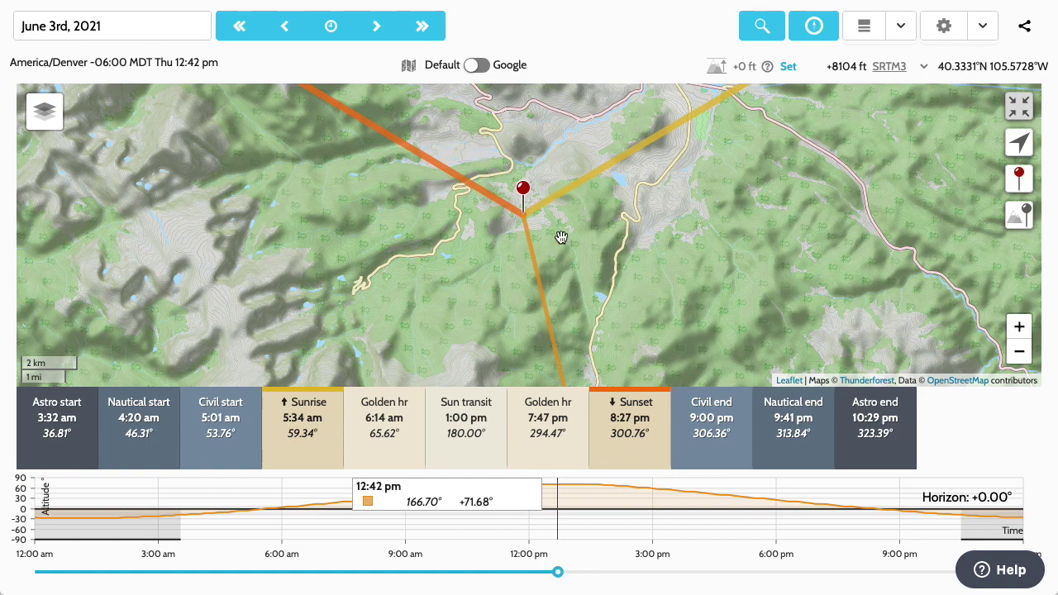
left_click(525, 190)
mouse_move(524, 191)
left_mouse_down()
mouse_move(130, 236)
mouse_move(115, 264)
left_mouse_up()
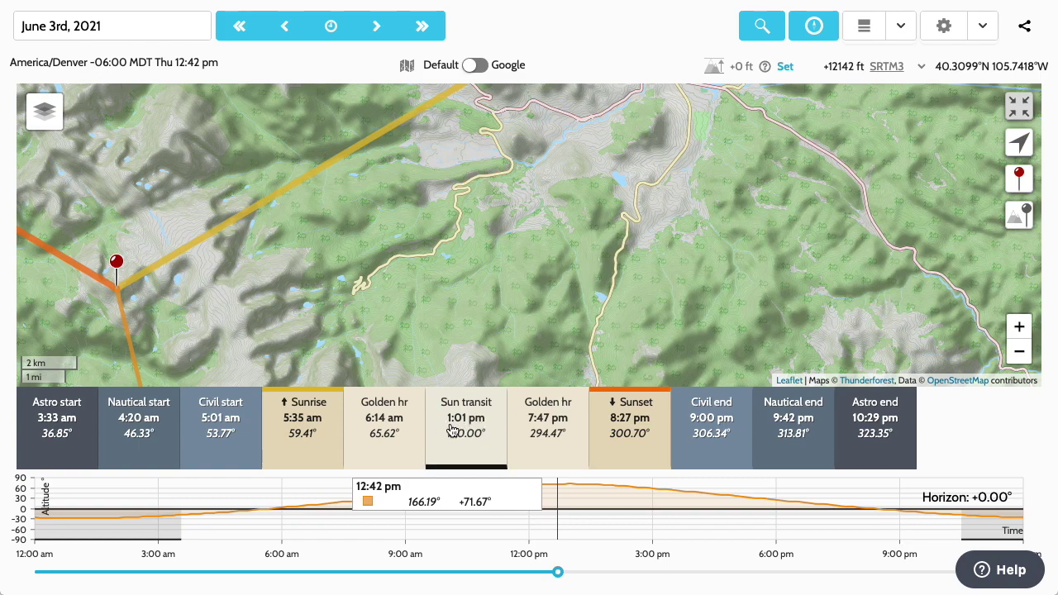
mouse_move(118, 263)
left_mouse_down()
mouse_move(616, 215)
mouse_move(552, 206)
mouse_move(154, 237)
mouse_move(99, 261)
left_mouse_up()
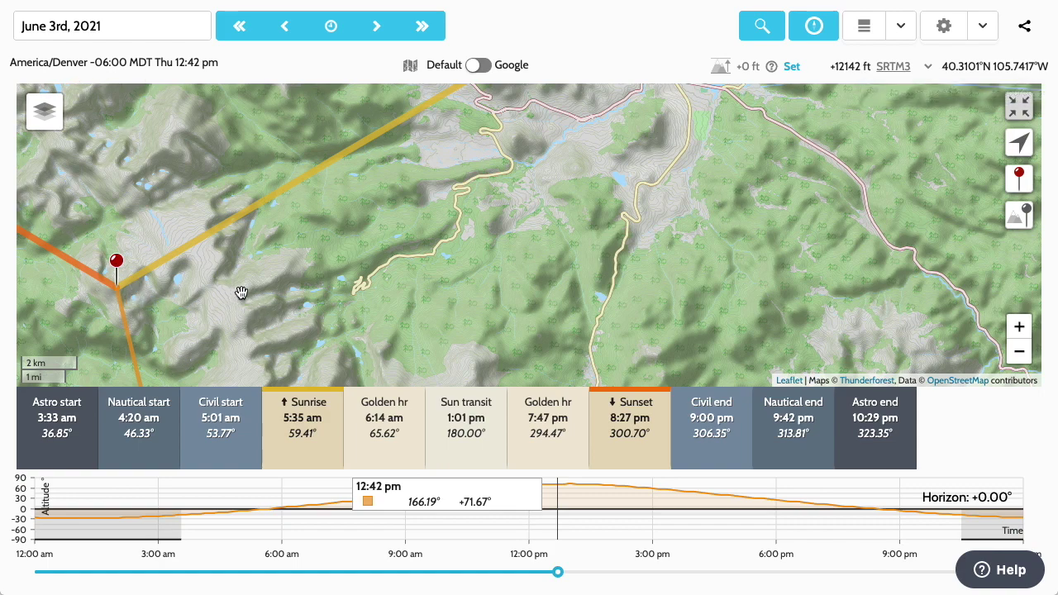
- Move the red location pin east to the small lake west of Bear Lake Road's switchbacks, at 40.3094°N 105.6561°W
left_click_drag(322, 300, 520, 264)
scroll(506, 263, "up", 1)
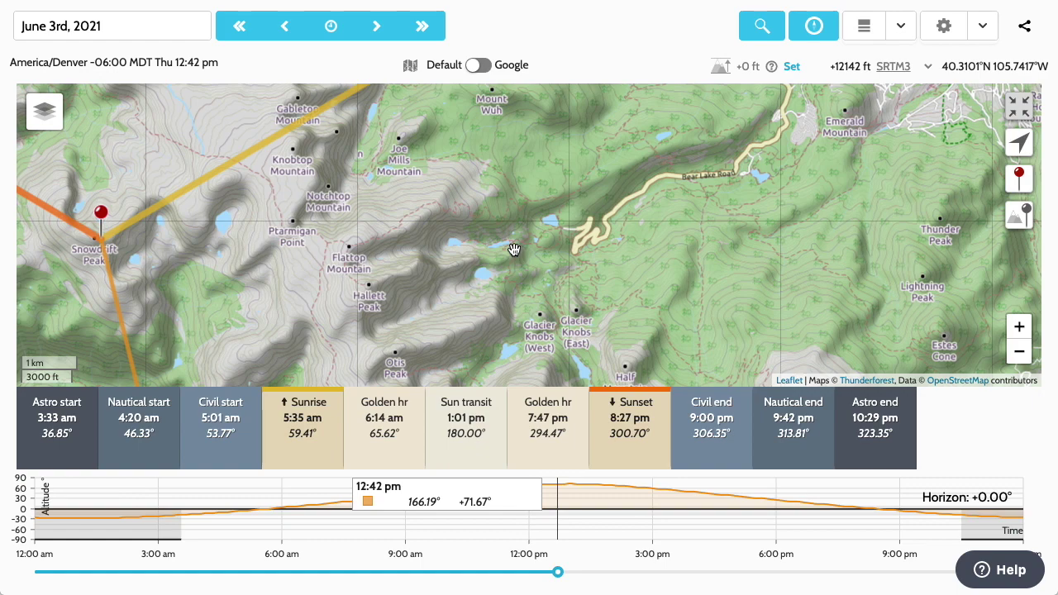
left_click(1019, 175)
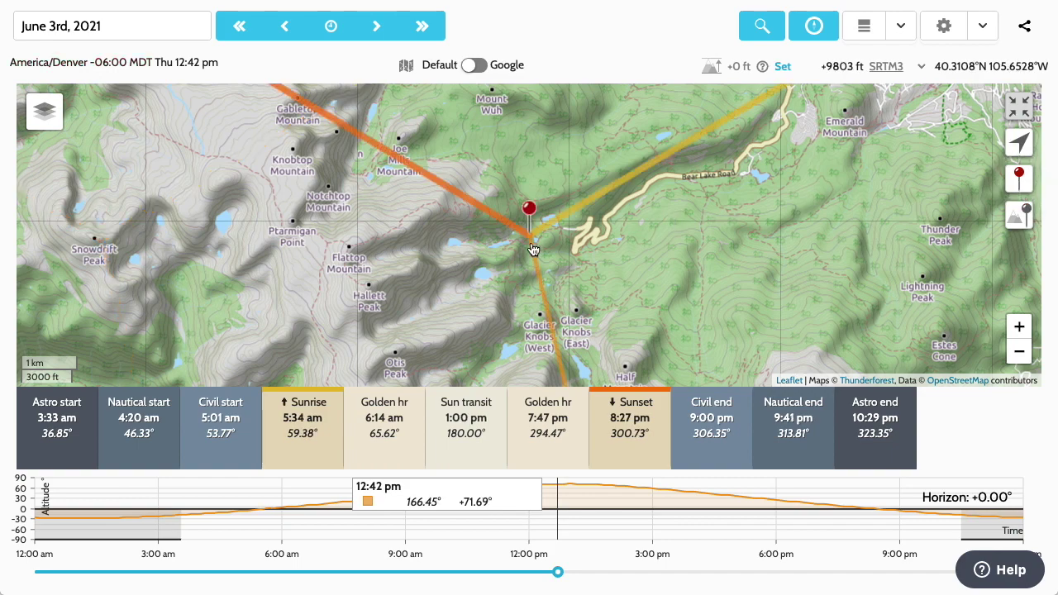
mouse_move(532, 211)
left_mouse_down()
mouse_move(503, 209)
mouse_move(514, 217)
left_mouse_up()
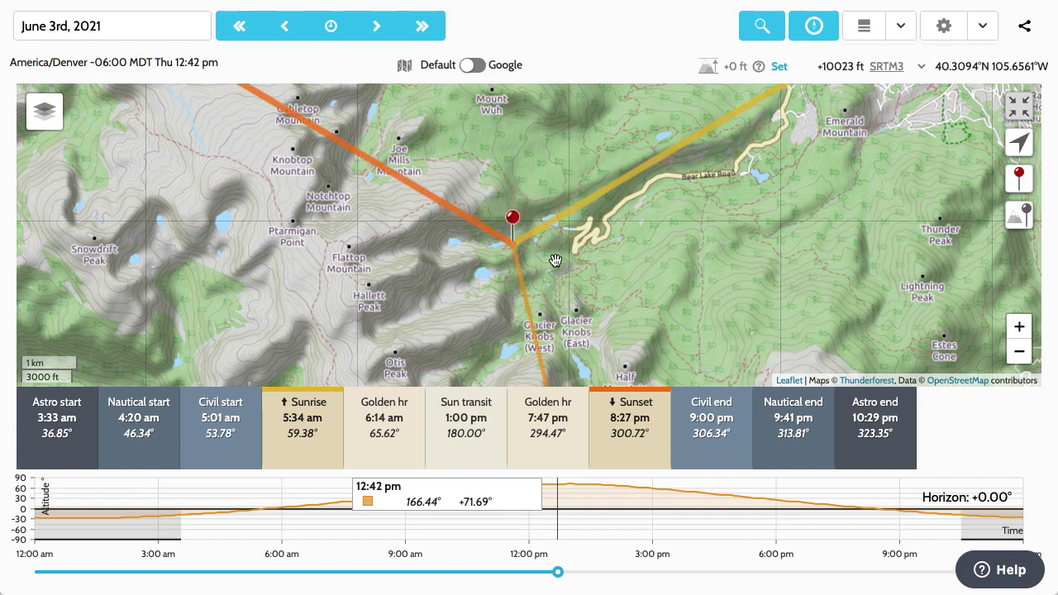
scroll(538, 246, "up", 2)
left_click_drag(560, 265, 651, 286)
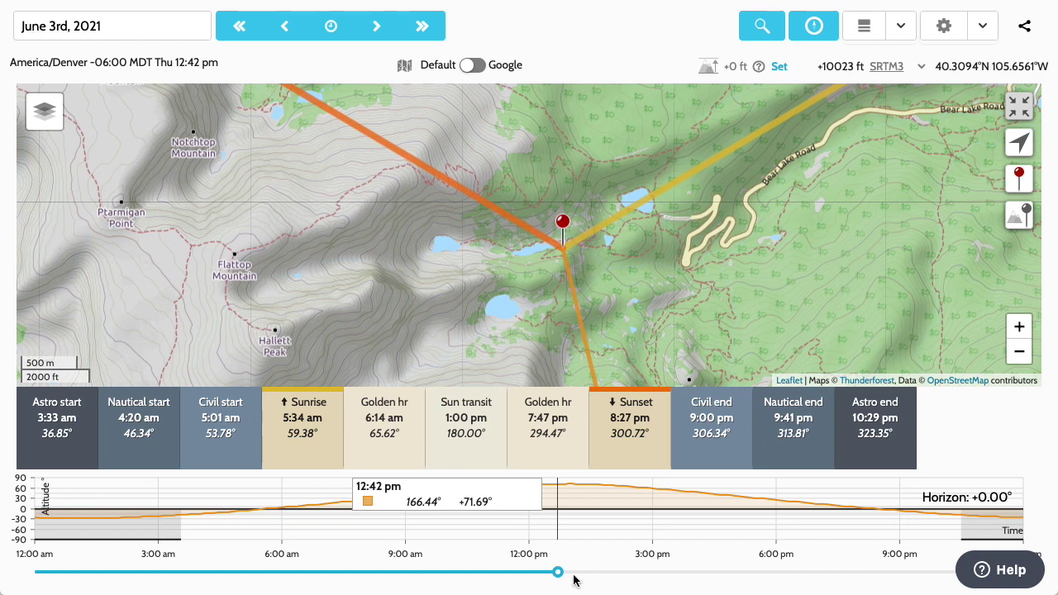
- Move the time of day back through 9:16 am, 8:58 am and 7:42 am to 6:11 am to follow the sun's direction
mouse_move(558, 572)
left_mouse_down()
mouse_move(346, 567)
mouse_move(471, 562)
mouse_move(383, 562)
mouse_move(415, 559)
left_mouse_up()
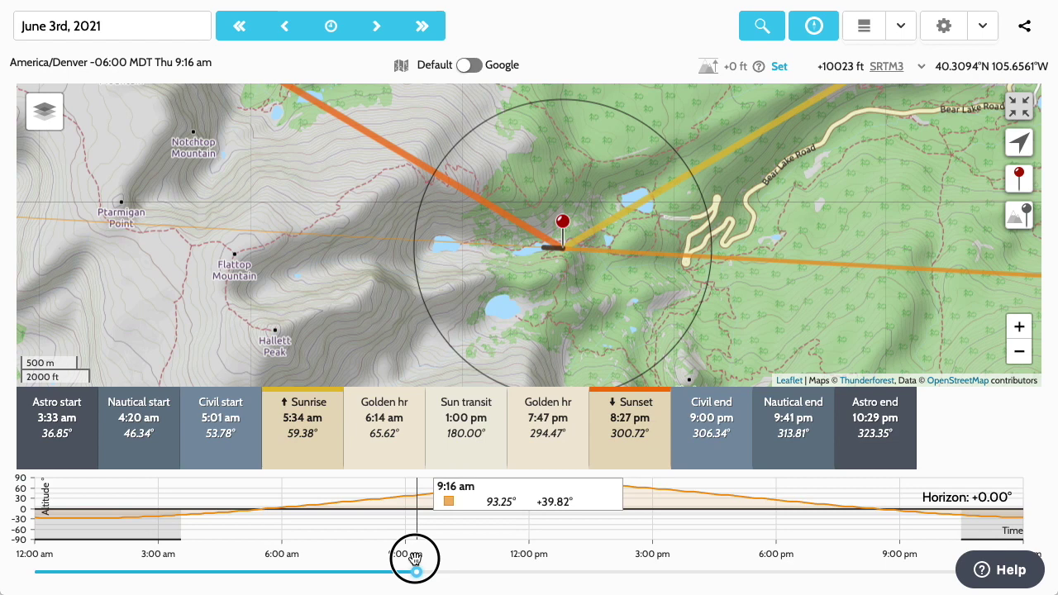
left_click_drag(415, 558, 403, 557)
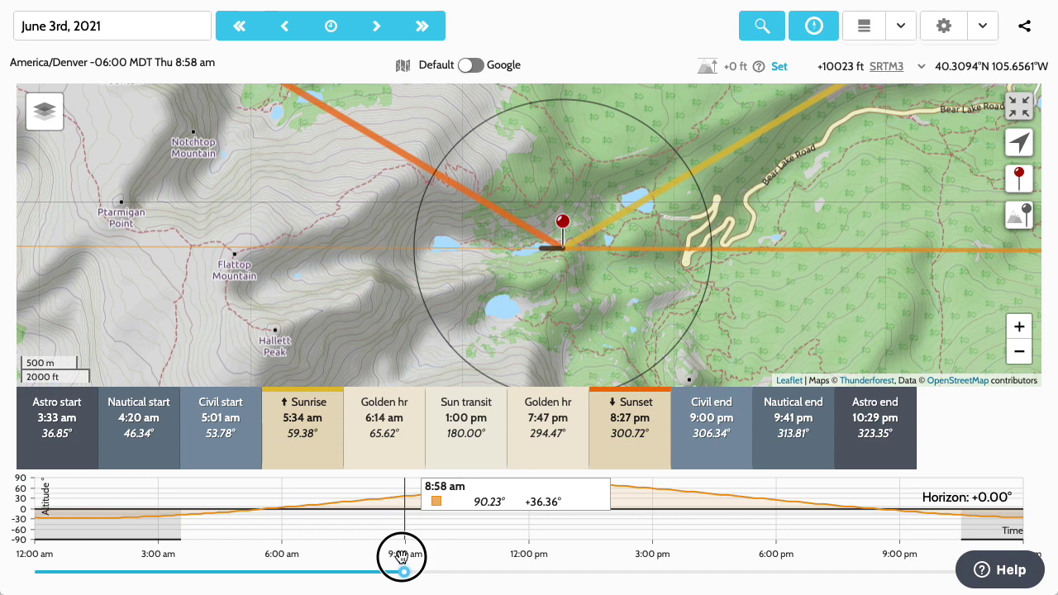
mouse_move(402, 556)
left_mouse_down()
mouse_move(329, 550)
mouse_move(350, 554)
left_mouse_up()
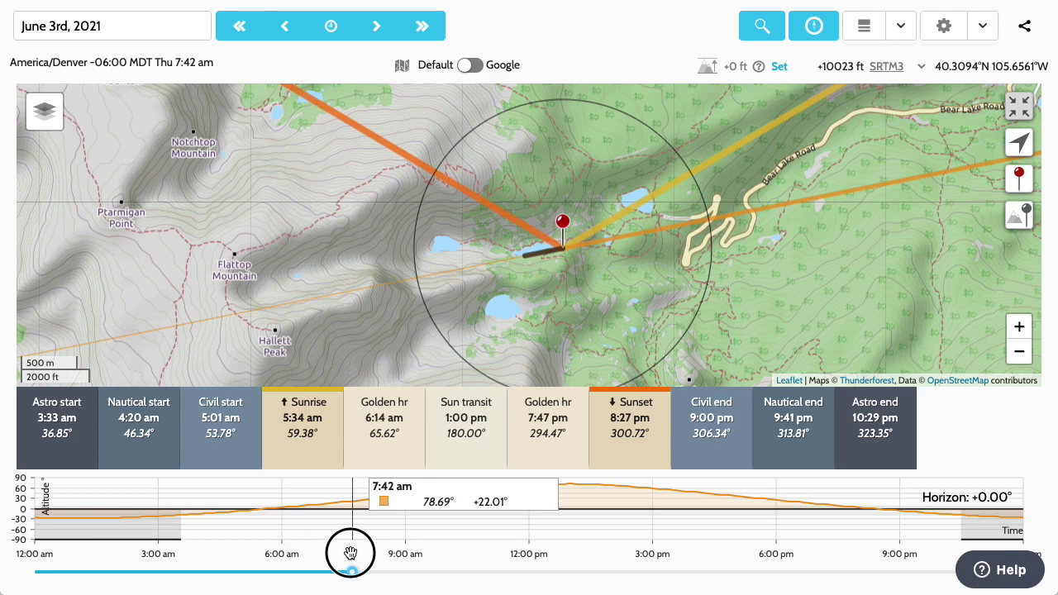
left_click_drag(351, 553, 286, 550)
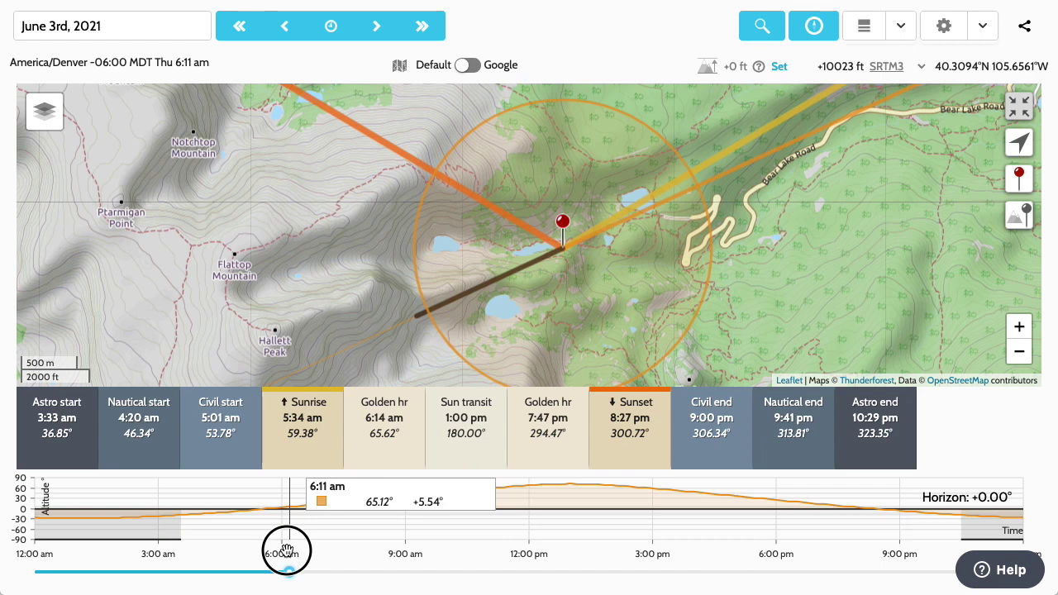
left_click(286, 551)
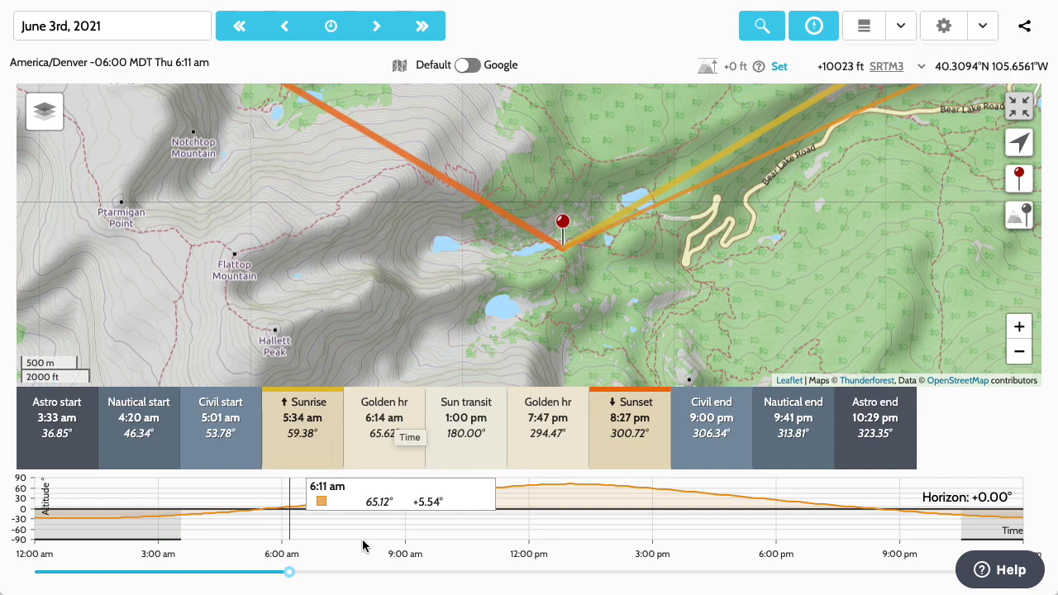
- Set the time to 5:51 am, shortly after sunrise, and advance it to 8:21 am
left_click_drag(288, 571, 276, 571)
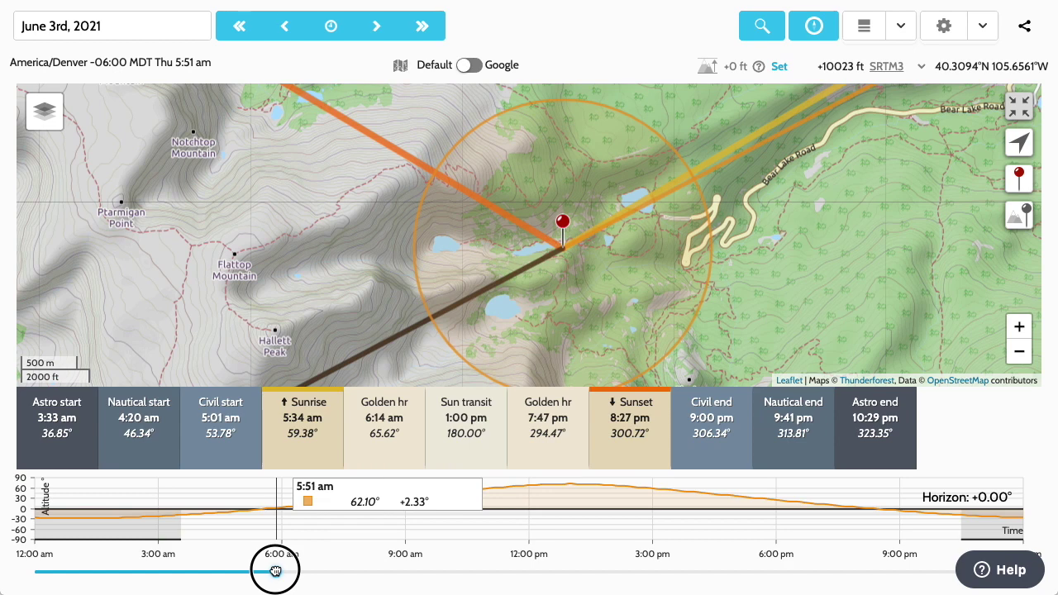
left_click(275, 570)
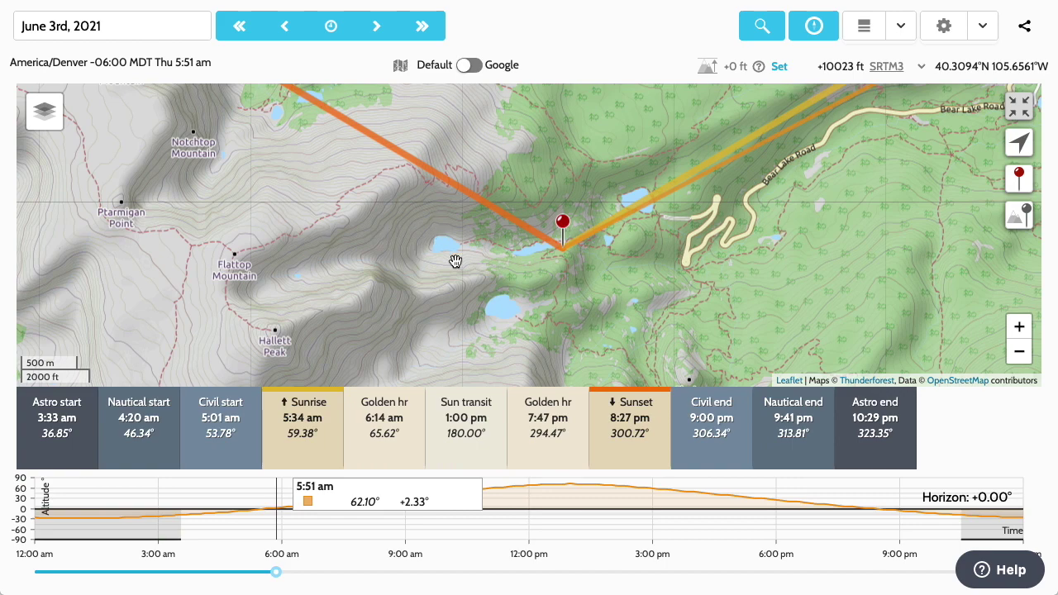
left_click(277, 570)
left_click_drag(276, 572, 375, 557)
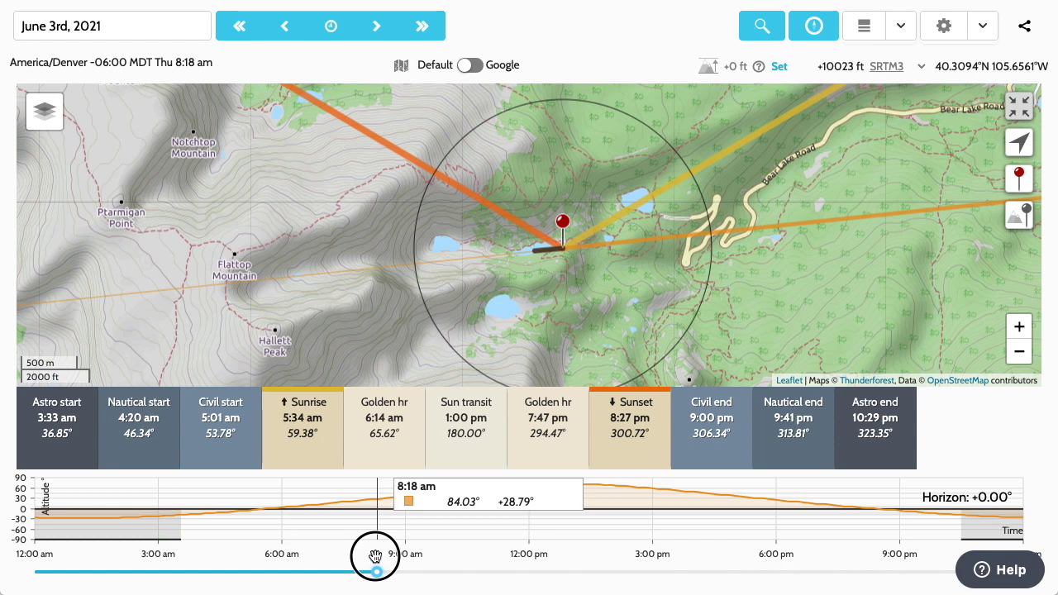
left_click_drag(376, 558, 376, 559)
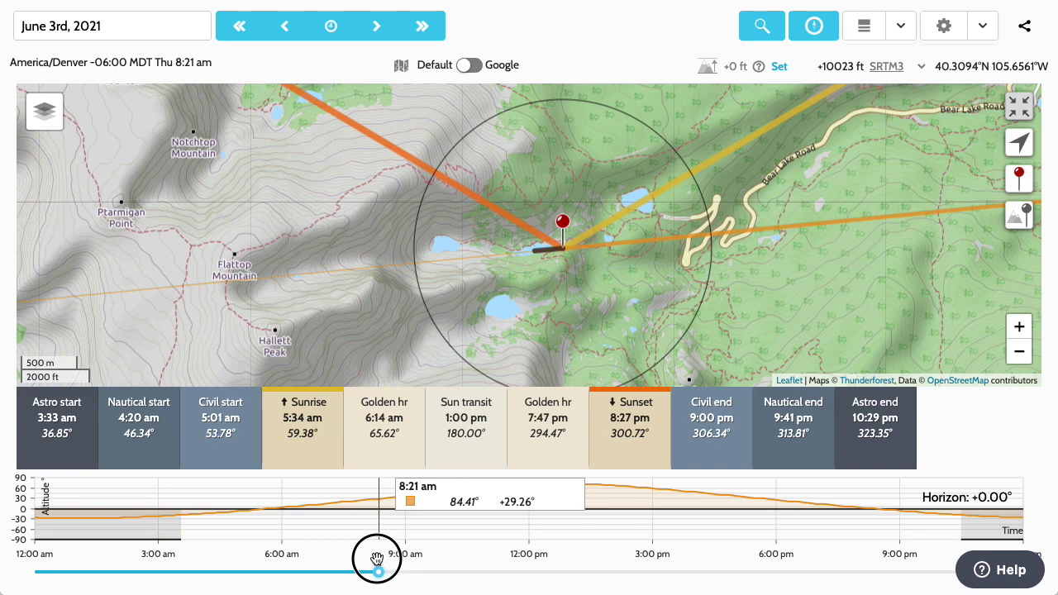
left_click_drag(376, 560, 377, 562)
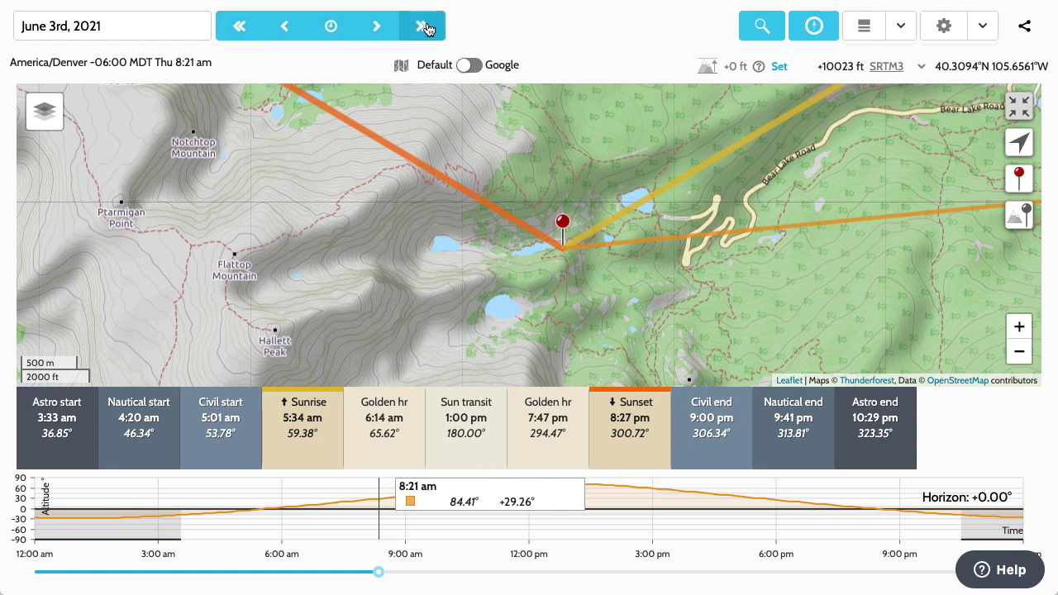
- Change the month in the date to July so it reads July 3rd, 2021
left_click(111, 25)
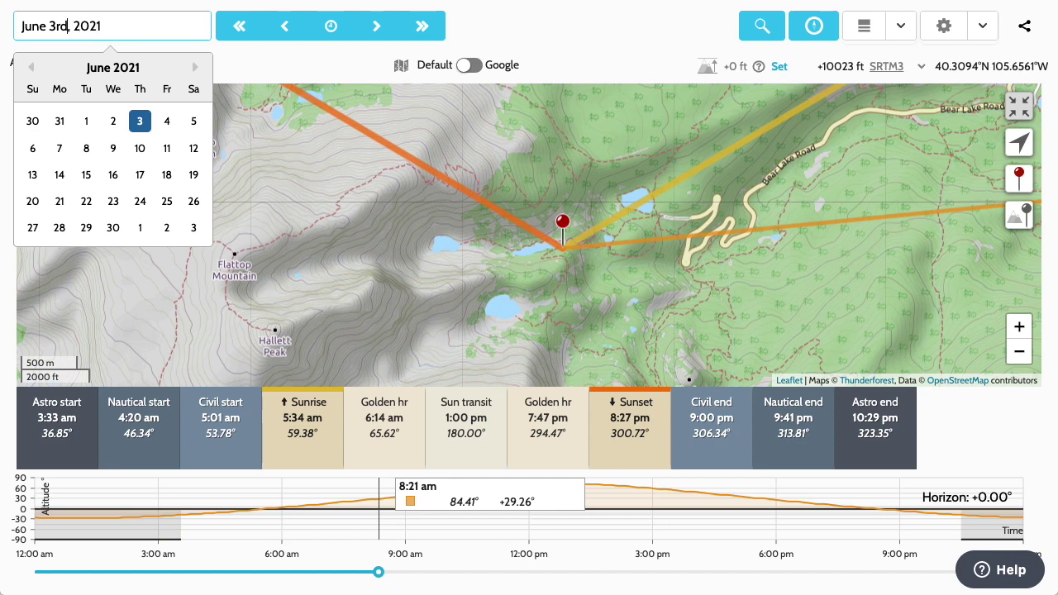
left_click(46, 26)
key("BackSpace")
key("BackSpace")
type("l")
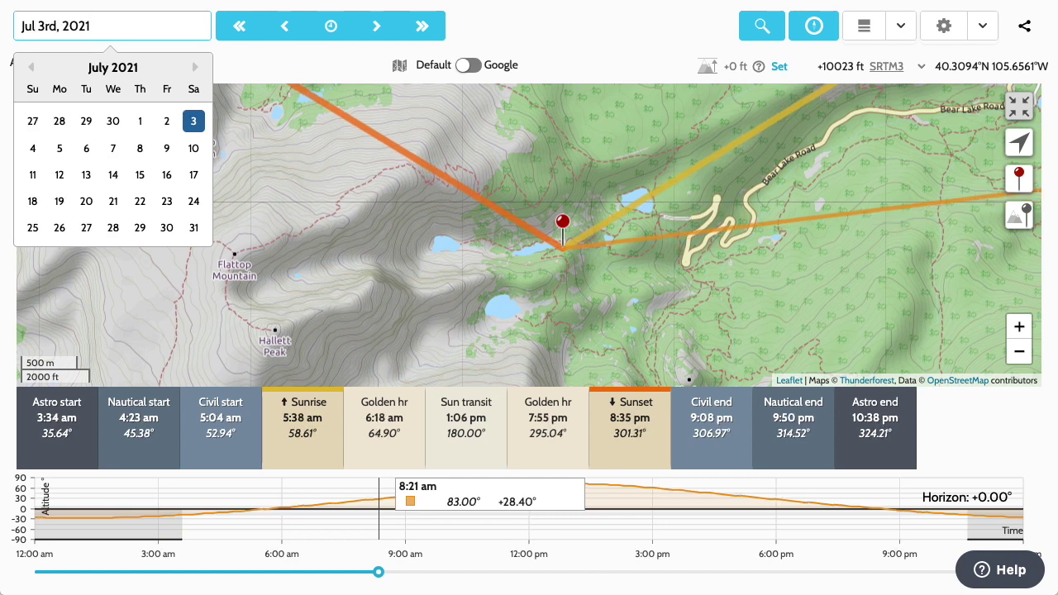
type("y")
key("Return")
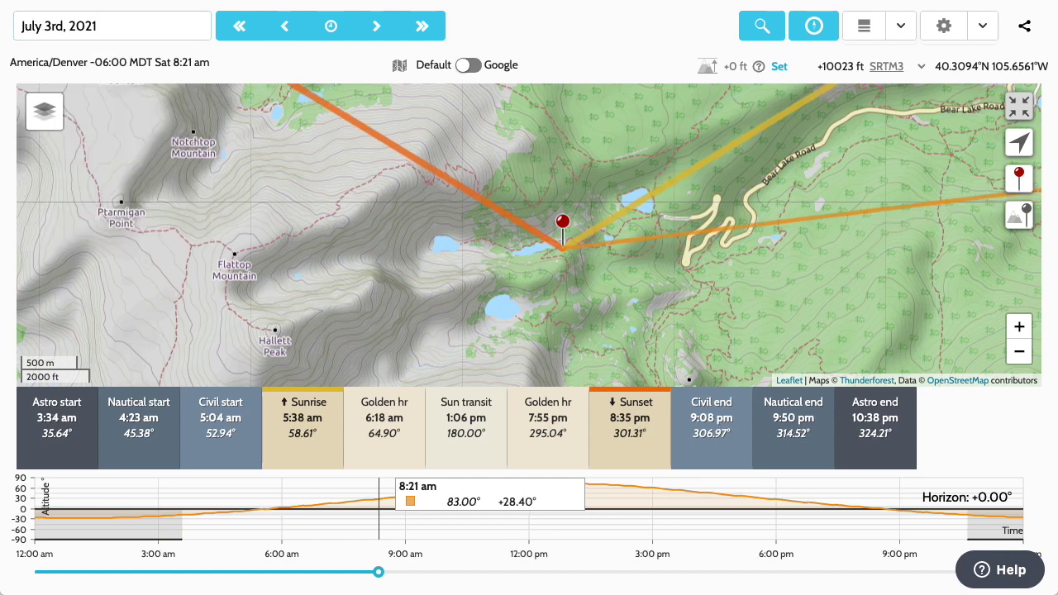
- Pick August 4th, 2021 from the calendar as the date
left_click(112, 28)
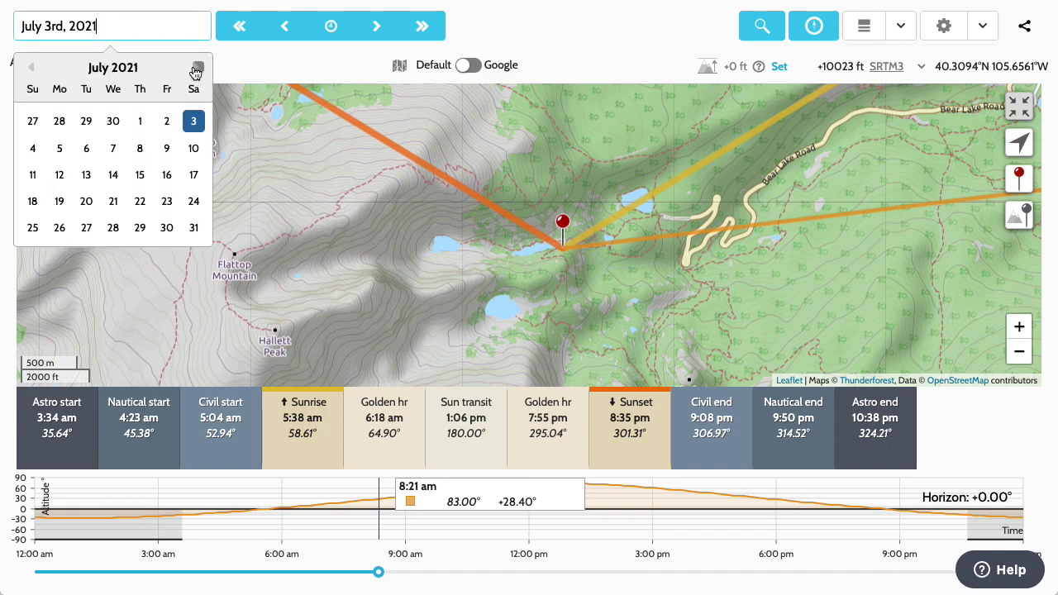
left_click(195, 67)
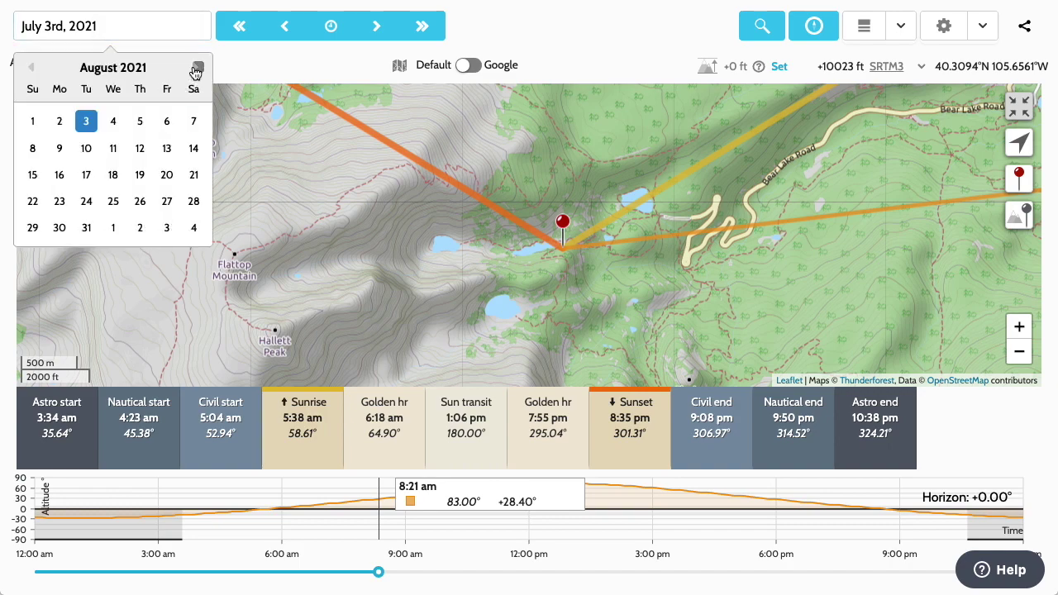
left_click(113, 120)
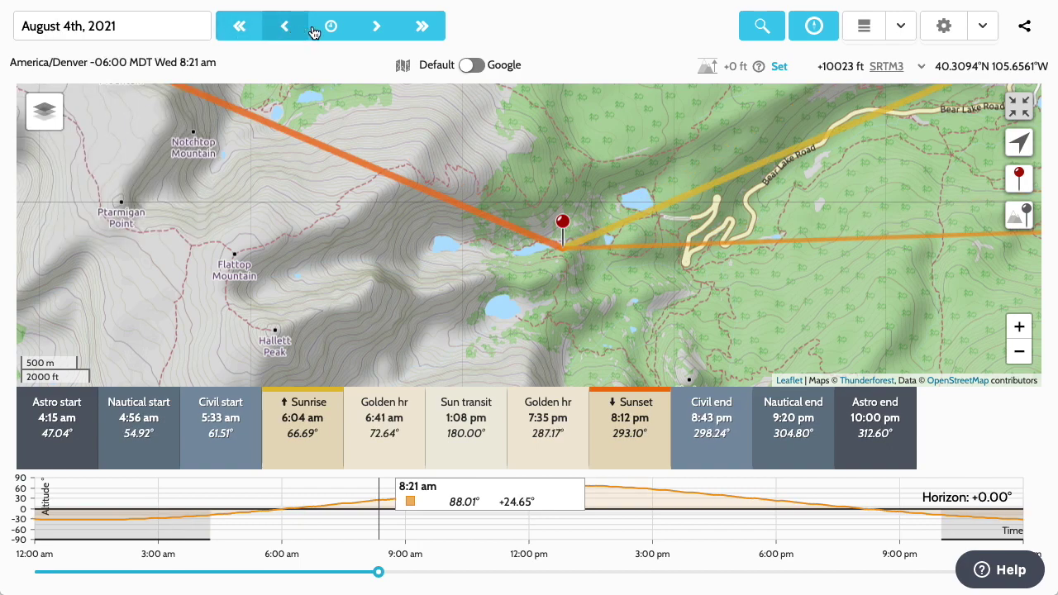
- Step the date forward three days and back to August 5th, and reset it to the current date and time
left_click(374, 30)
left_click(373, 30)
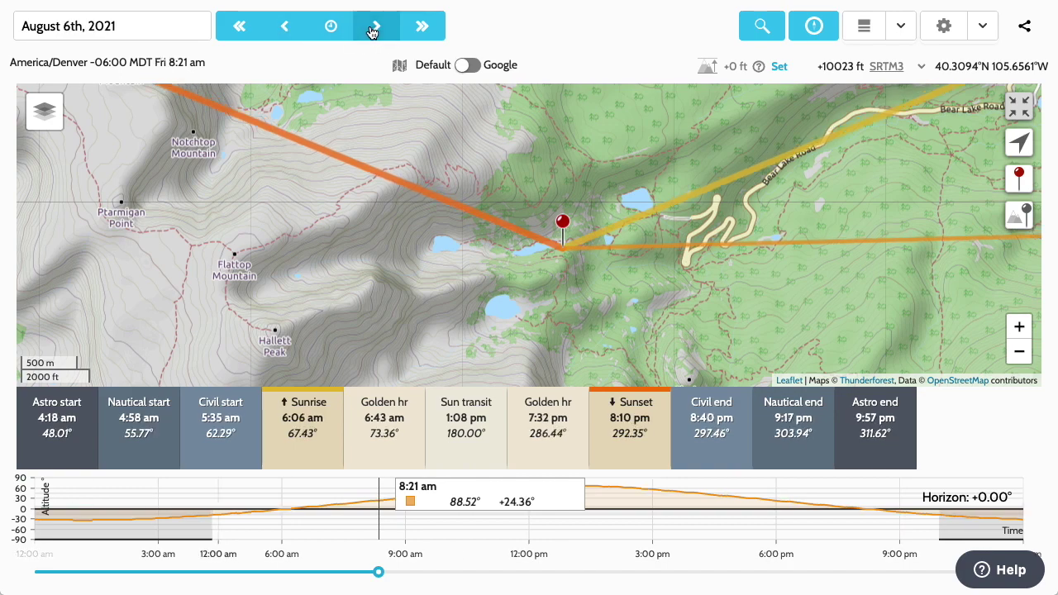
left_click(374, 31)
left_click(288, 31)
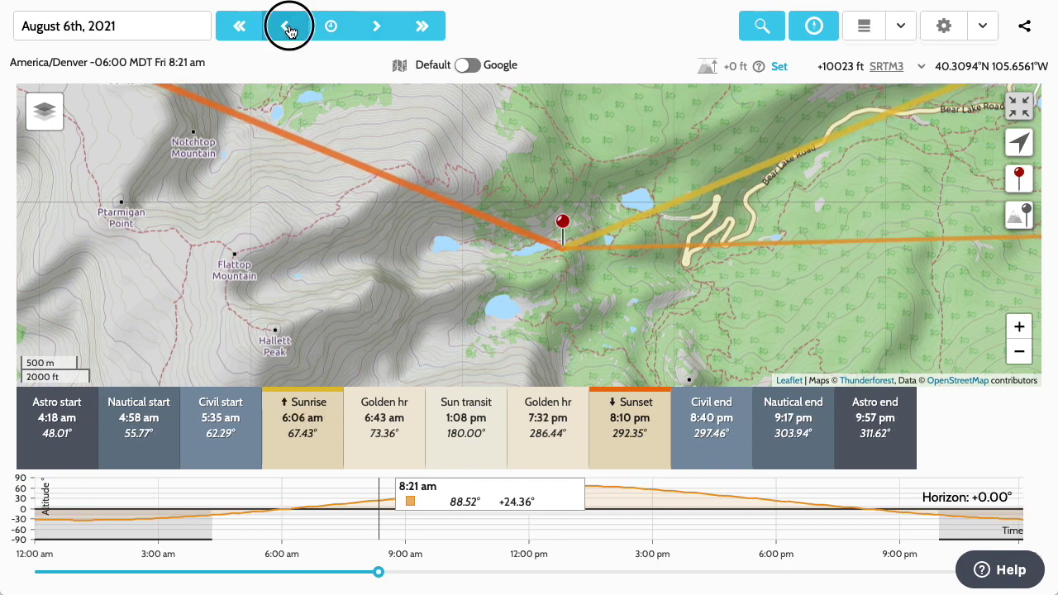
left_click(289, 31)
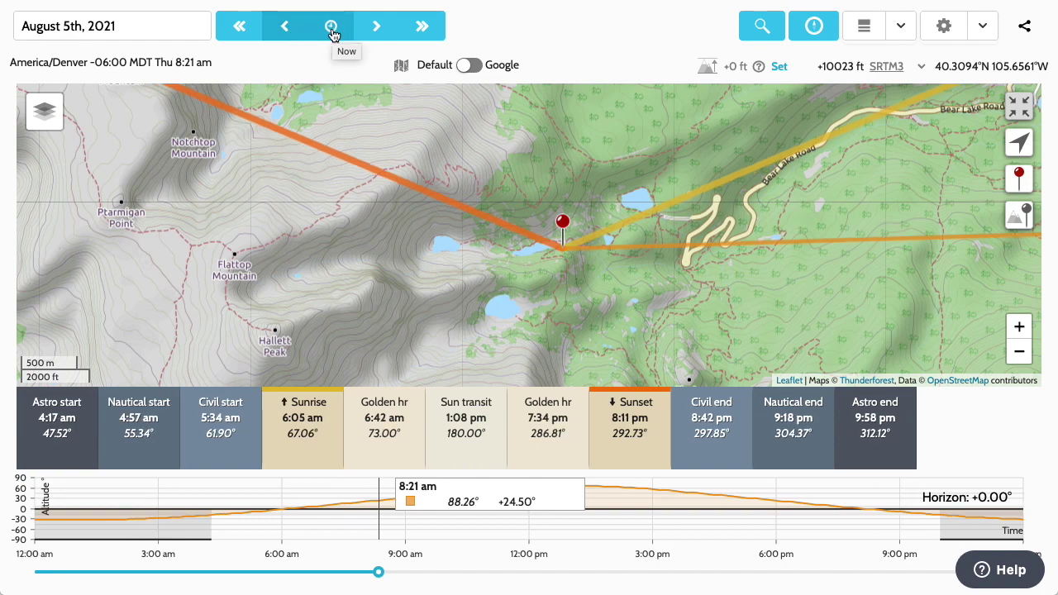
left_click(332, 32)
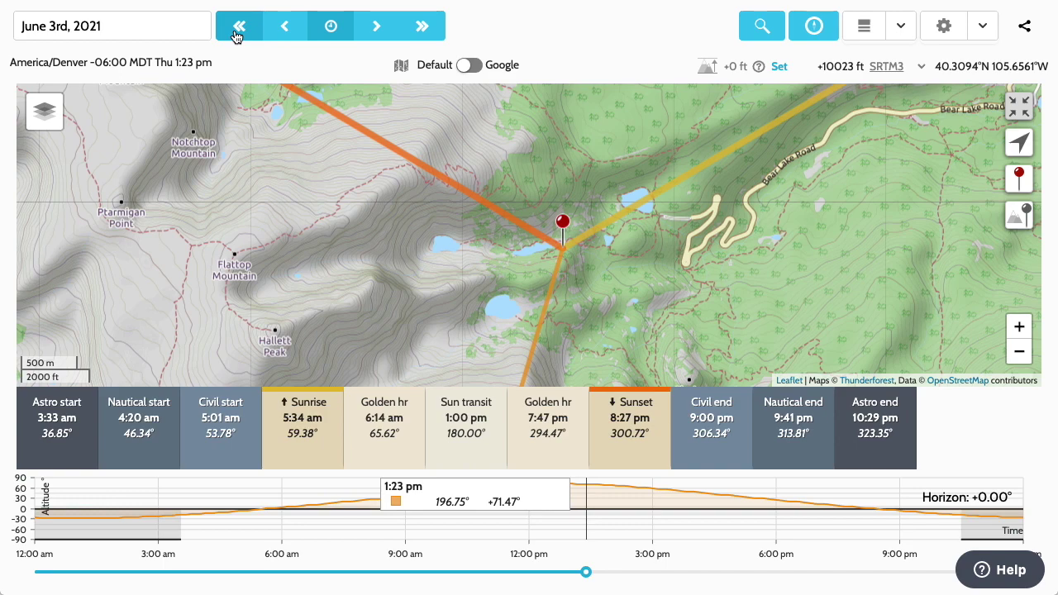
- Jump between the June 20th, 2021 solstice and the September 22nd, 2021 equinox, ending on the equinox
left_click(423, 28)
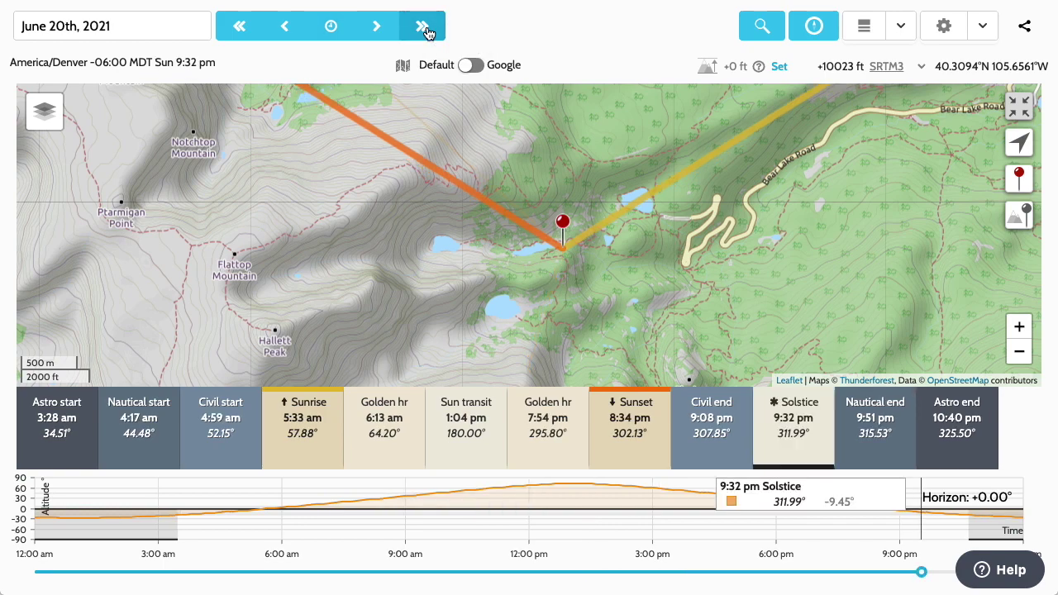
left_click(426, 31)
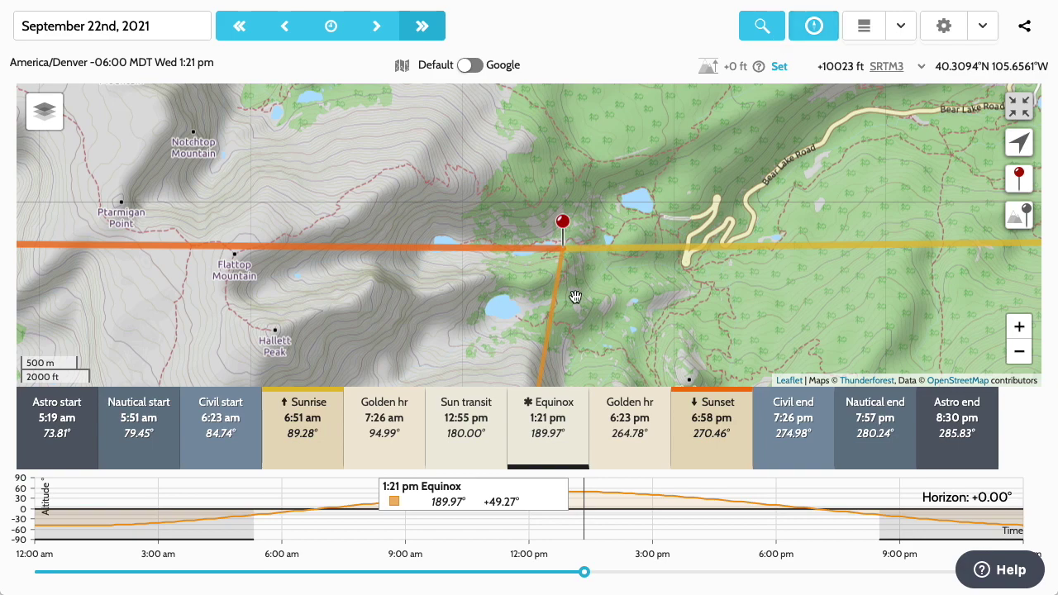
left_click(240, 37)
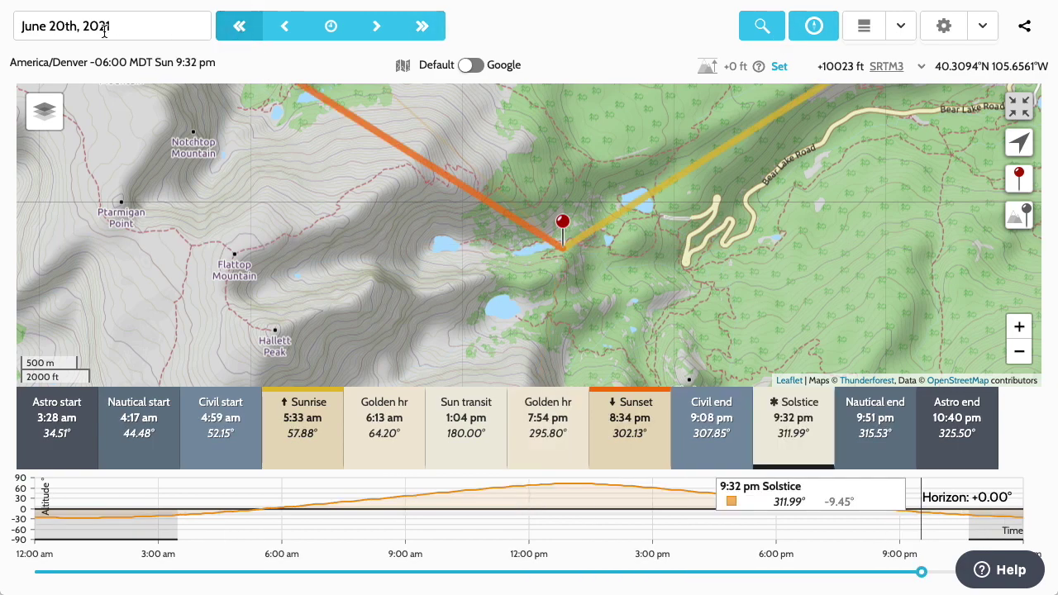
left_click(422, 27)
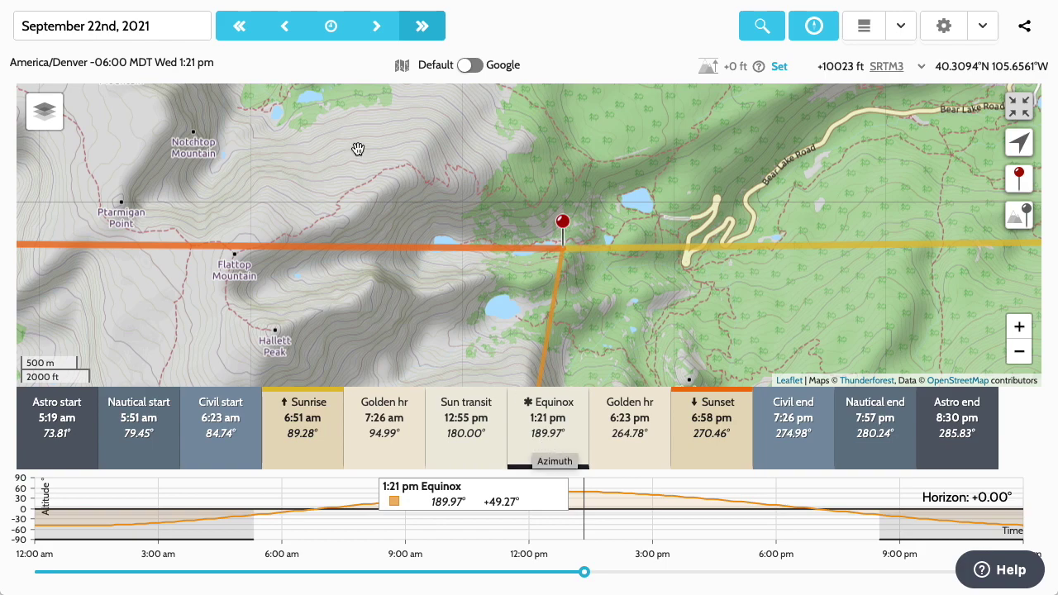
- Step the date day by day back to September 10th and forward to September 12th, 2021, and set the time to 6:51 am
left_click(285, 31)
left_click(286, 29)
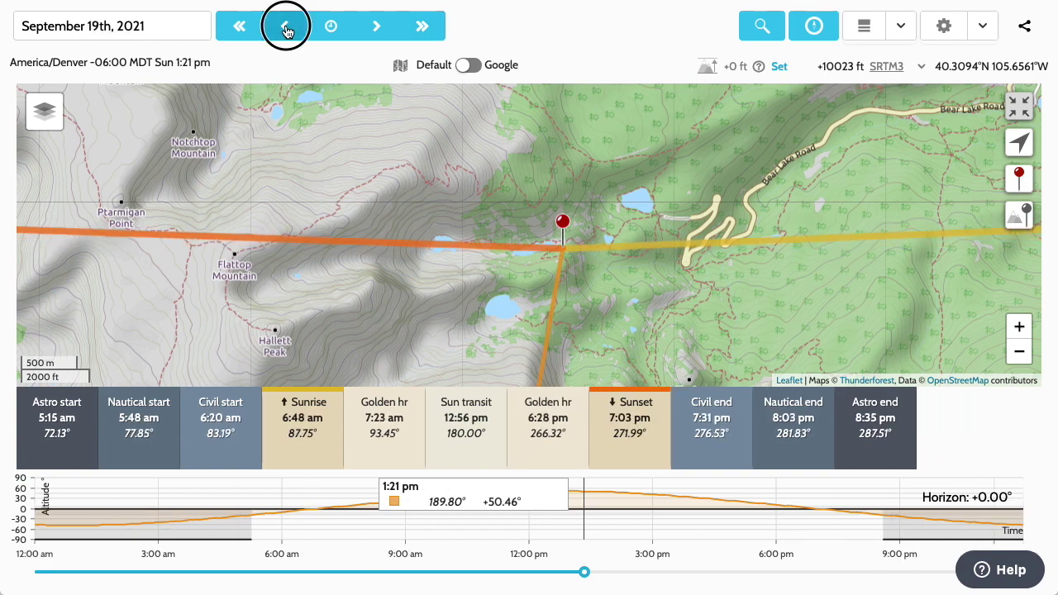
left_click(286, 29)
left_click(285, 29)
left_click(285, 29)
left_click(285, 29)
left_click(285, 29)
left_click(286, 29)
left_click(286, 28)
left_click(285, 31)
left_click(285, 31)
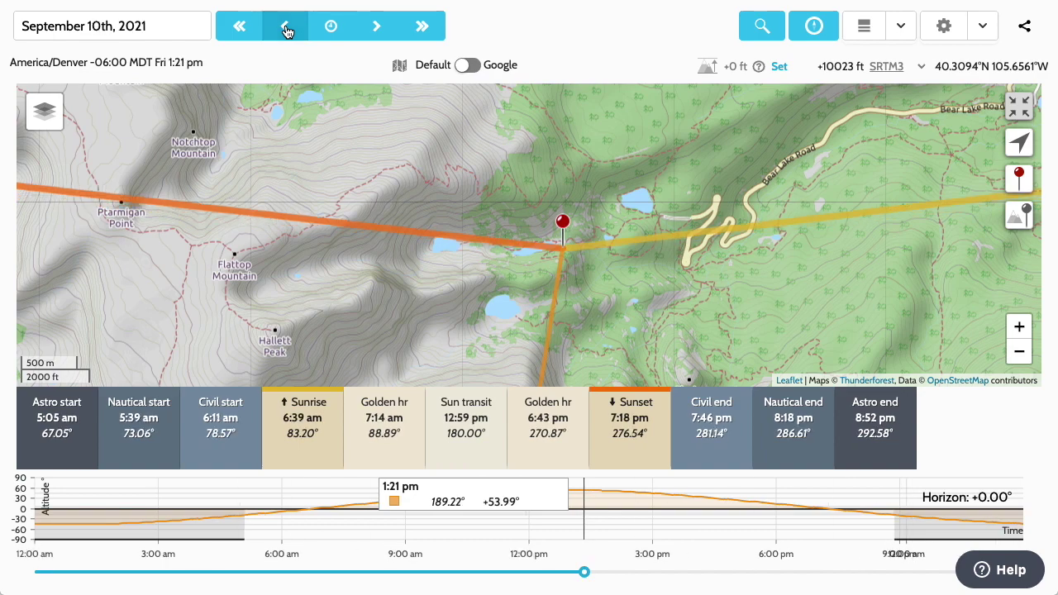
left_click(378, 31)
left_click(377, 30)
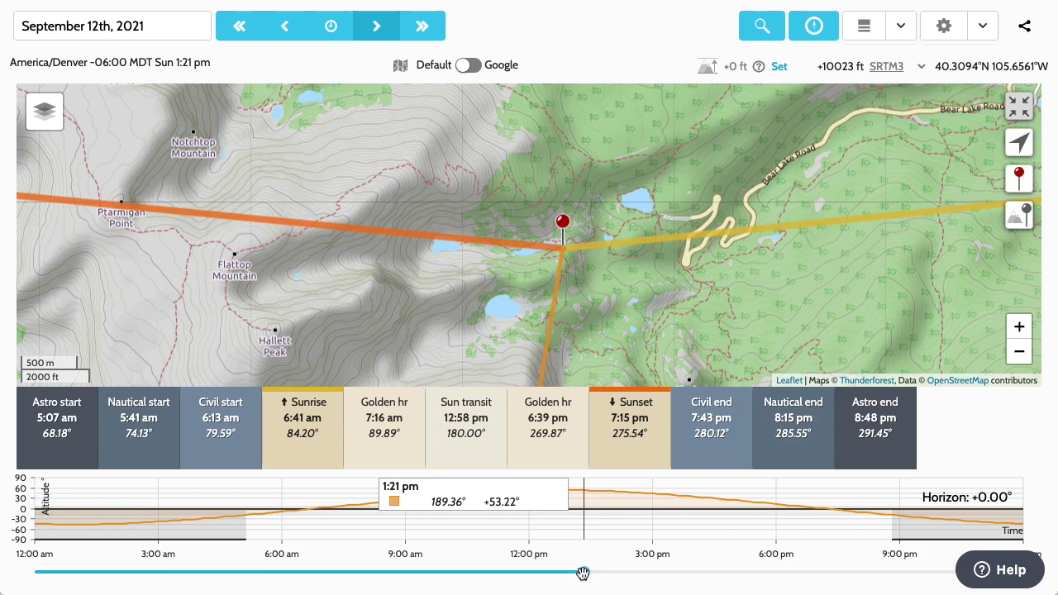
left_click_drag(583, 573, 315, 562)
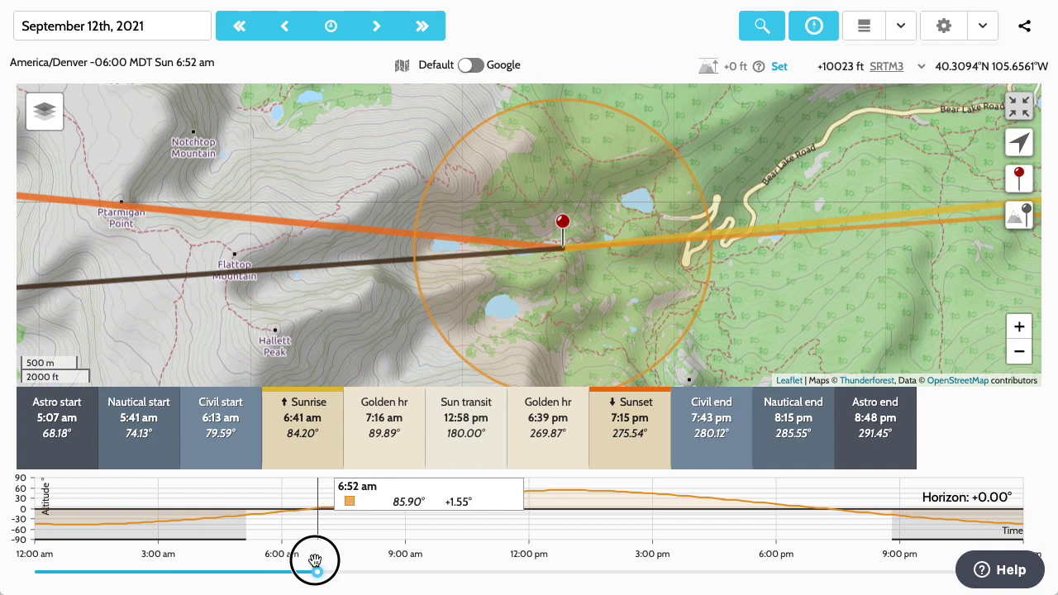
left_click_drag(315, 562, 314, 561)
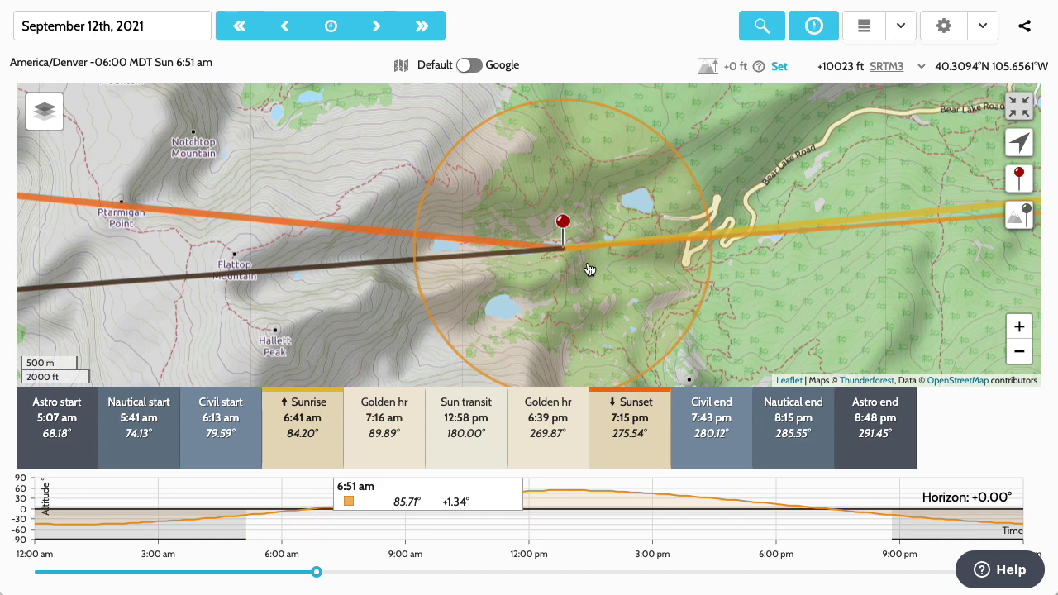
- Leave the expanded map view and open the list of saved locations
left_click(1019, 107)
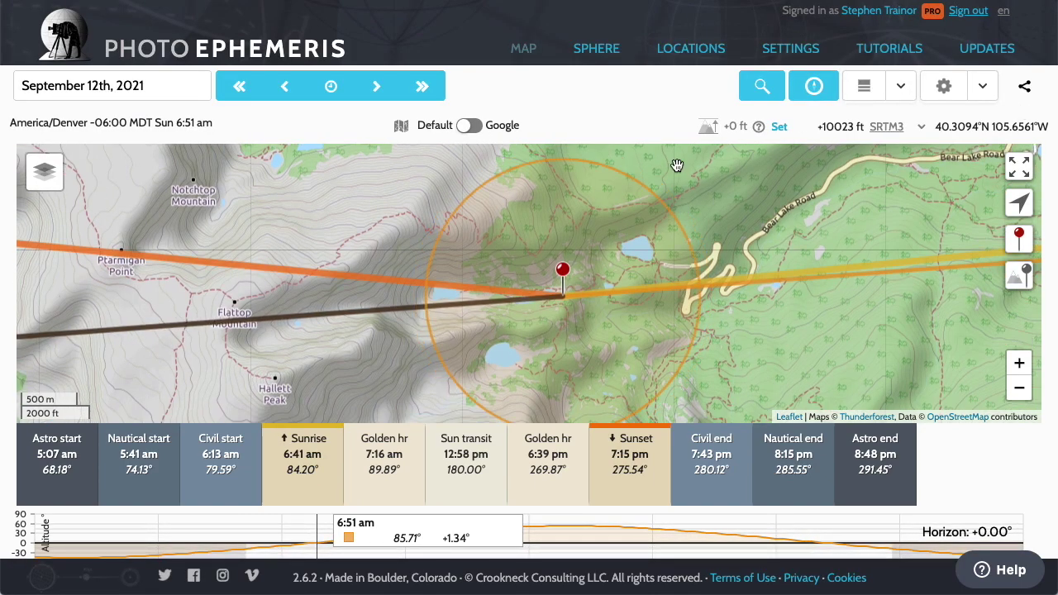
left_click(693, 56)
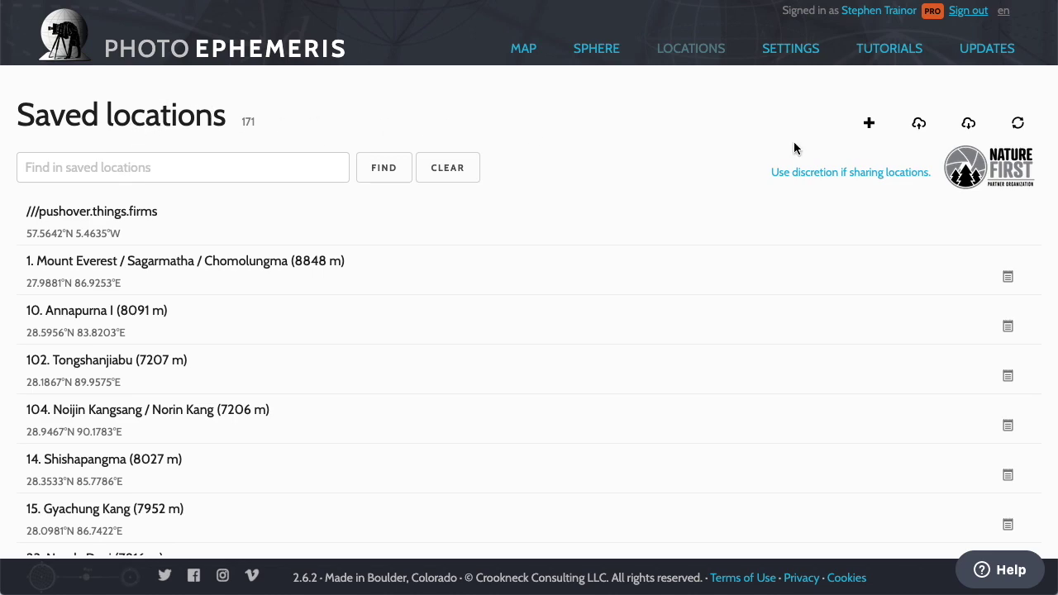
- Add a new saved location at the current pin named "Dream Lake, RMNP" and save it without notes
left_click(869, 124)
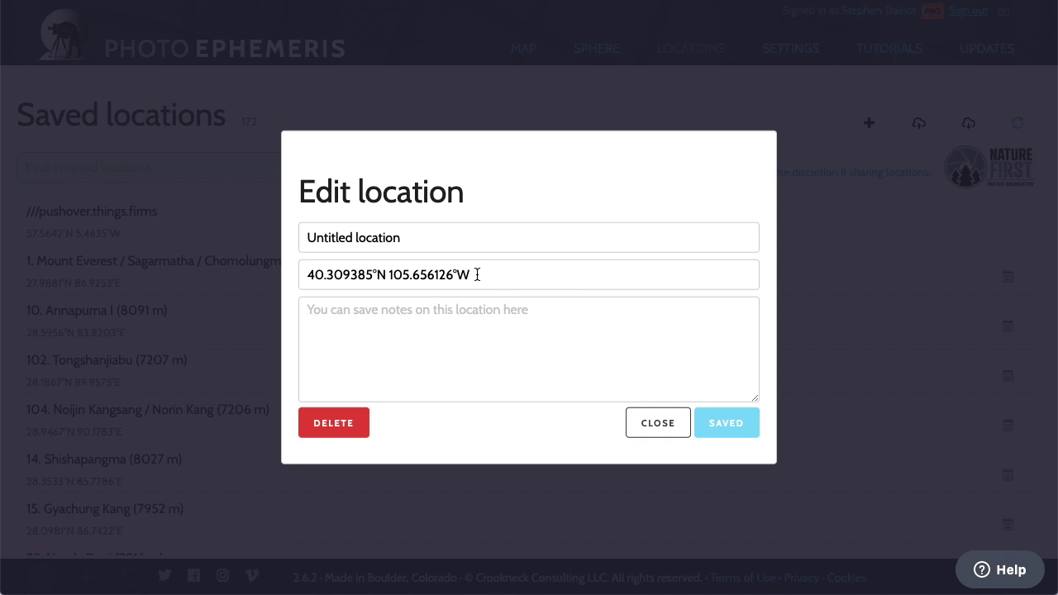
left_click(420, 242)
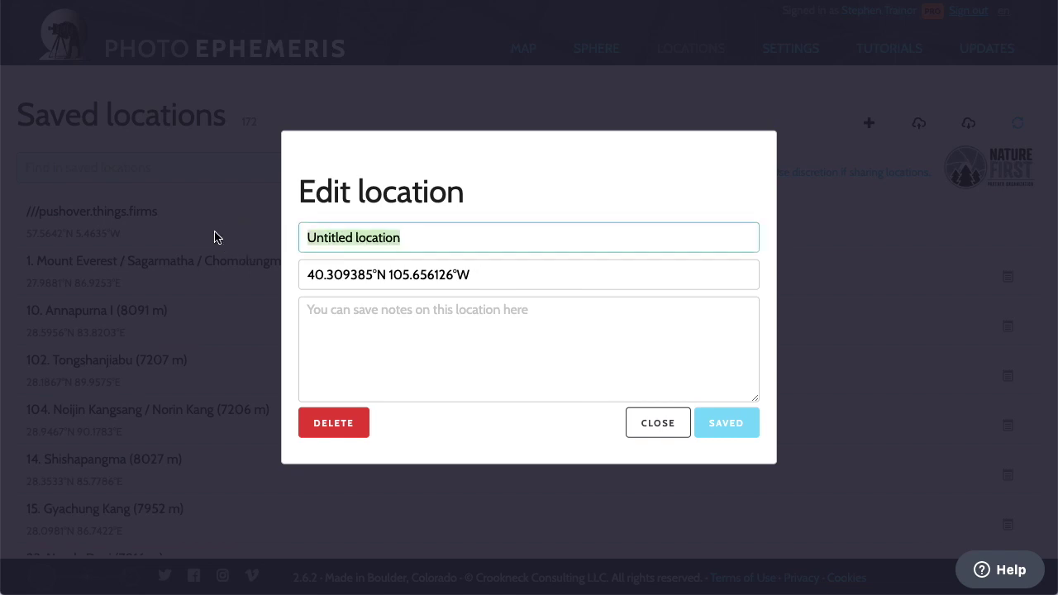
type("Dream Lake, ")
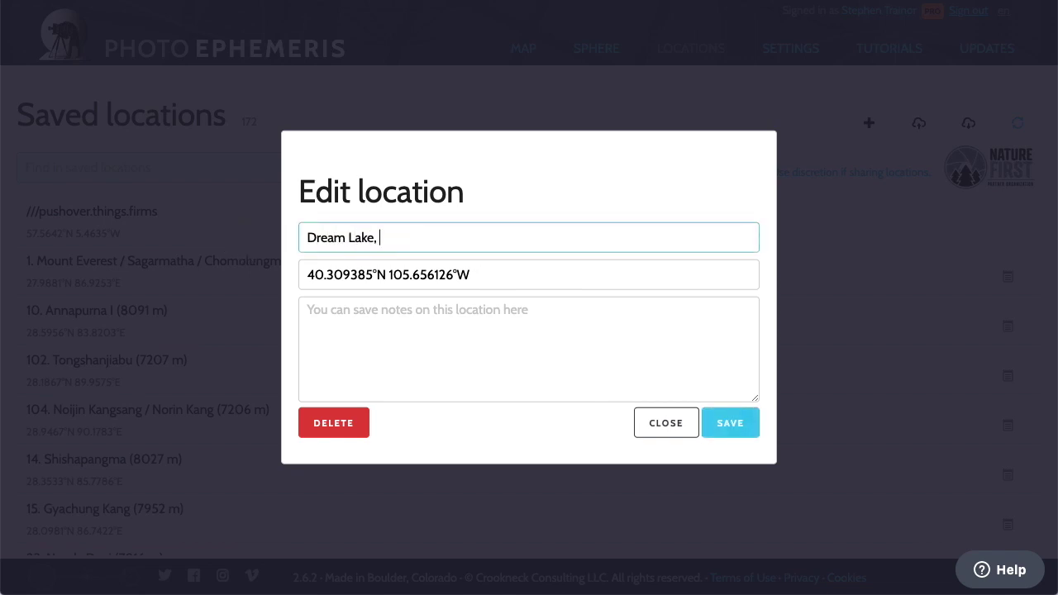
type("RMNP")
left_click(502, 361)
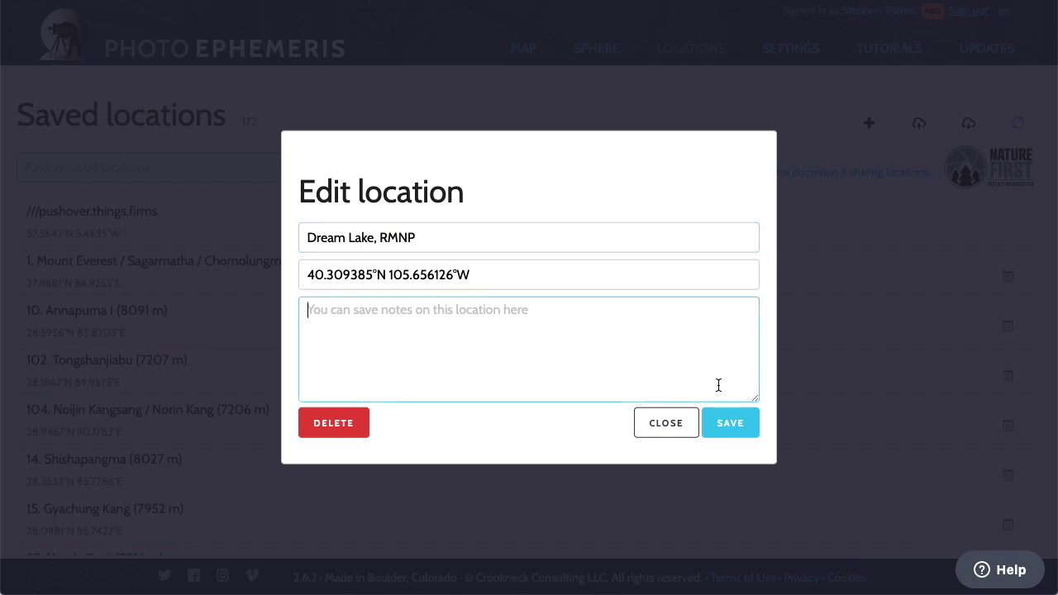
left_click(729, 422)
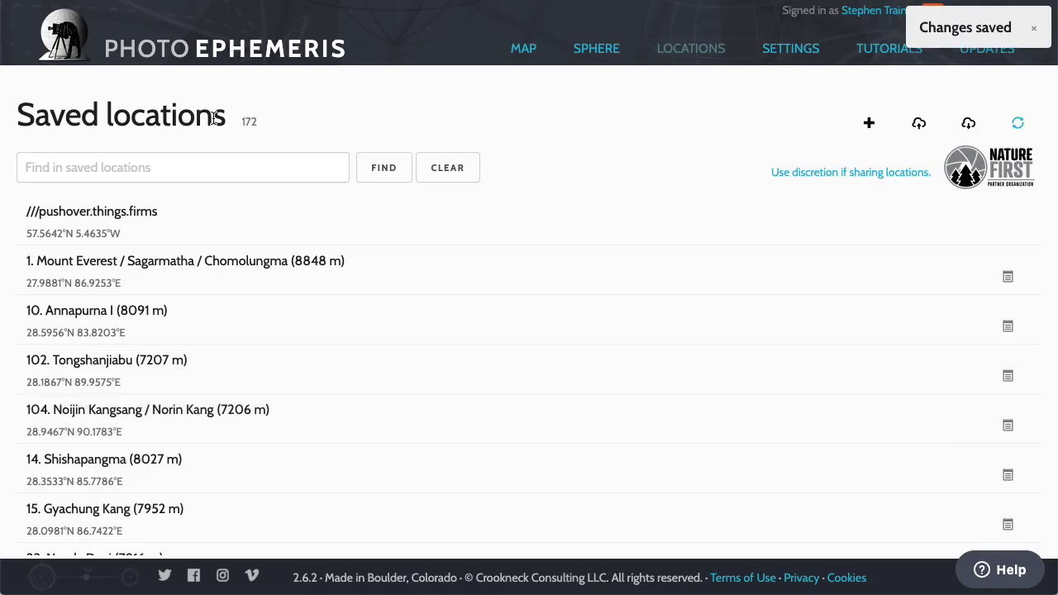
- Search the saved locations for "dream" and show the Dream Lake, RMNP location on the map
left_click(189, 168)
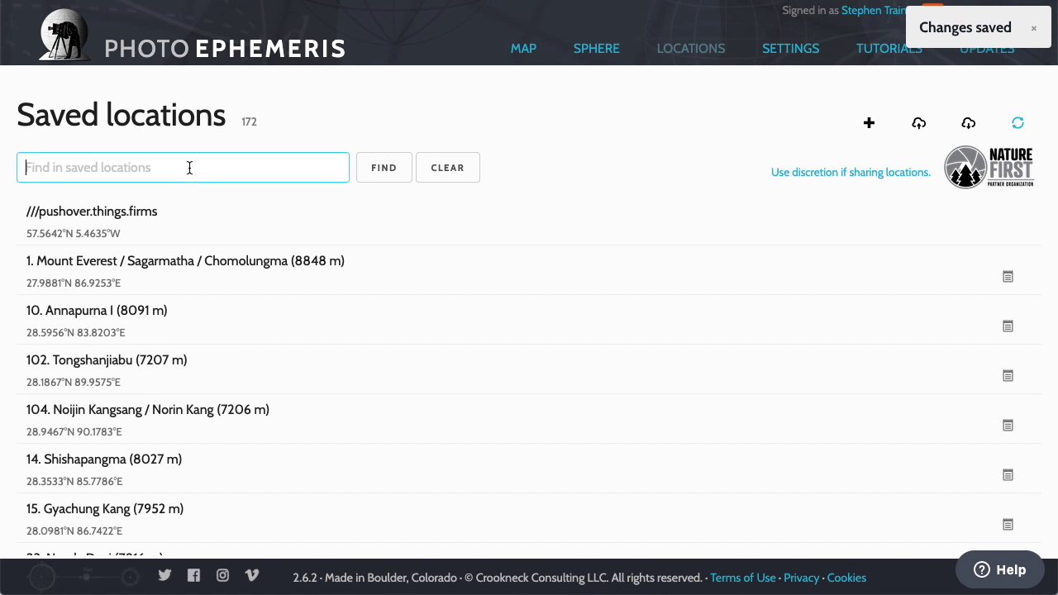
type("d")
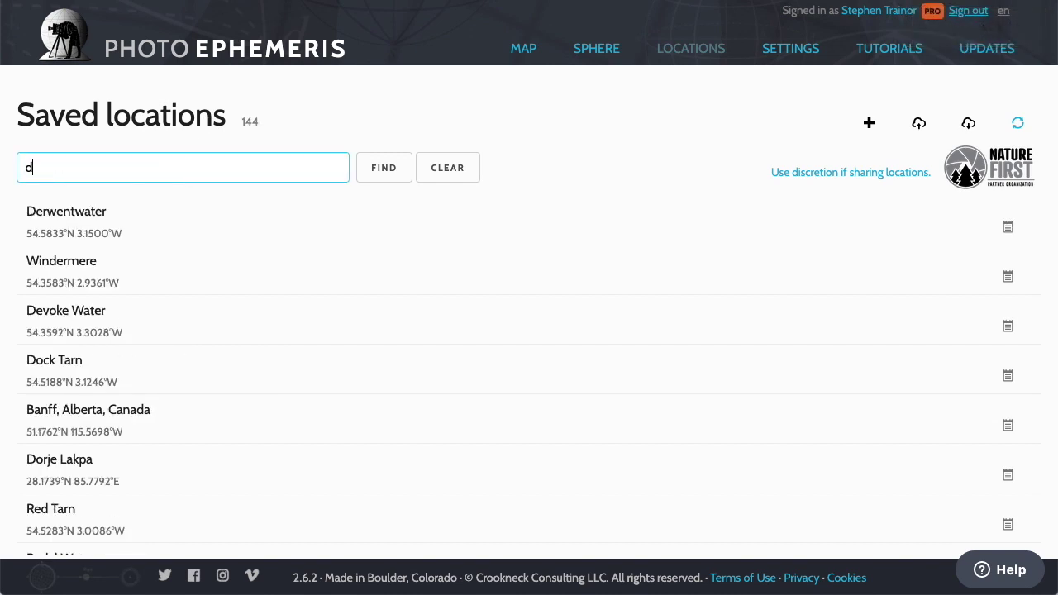
type("ream")
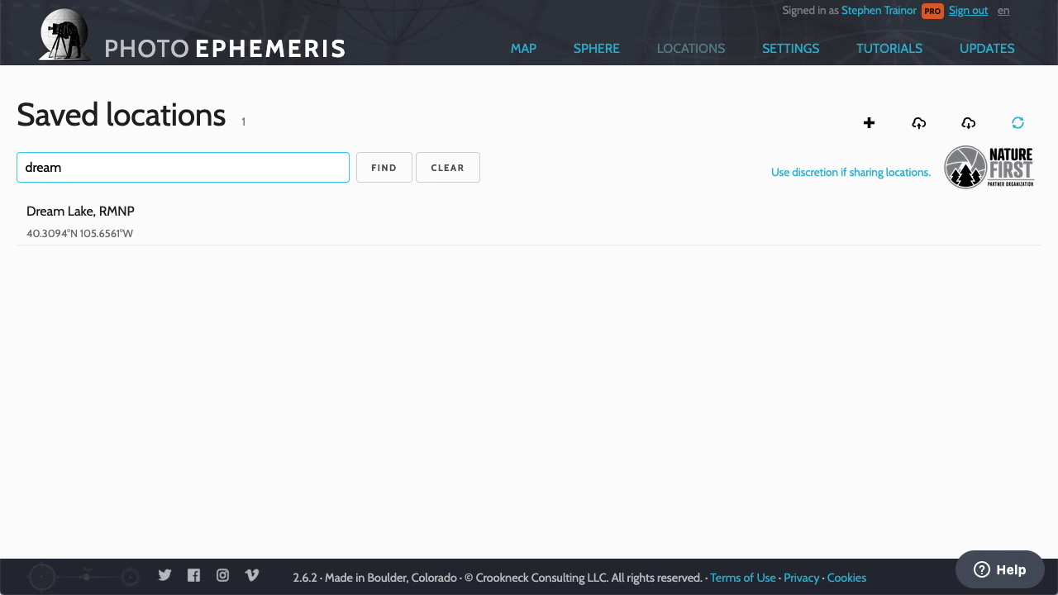
left_click(86, 213)
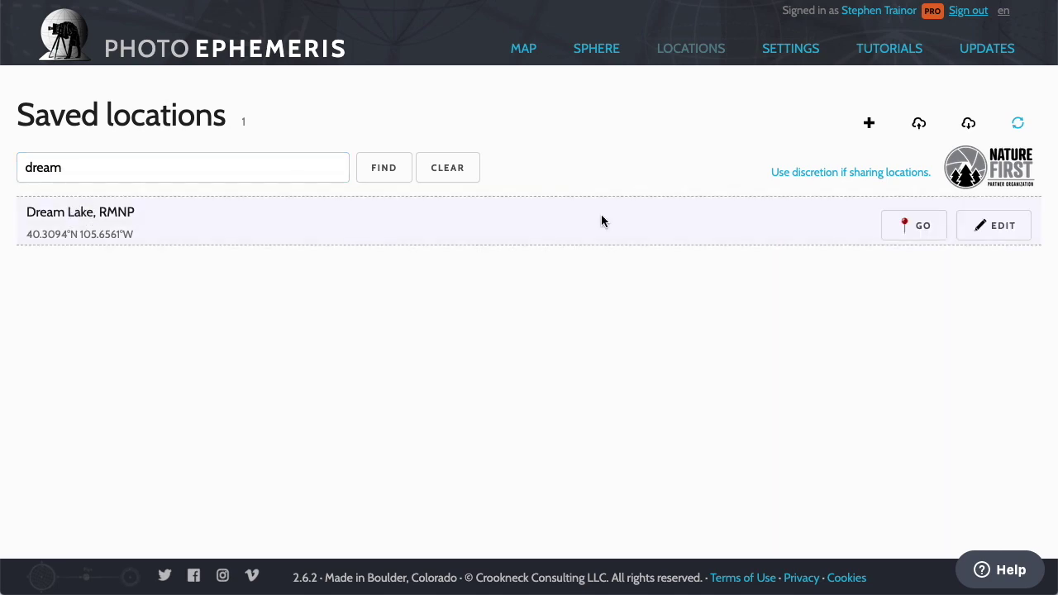
left_click(905, 225)
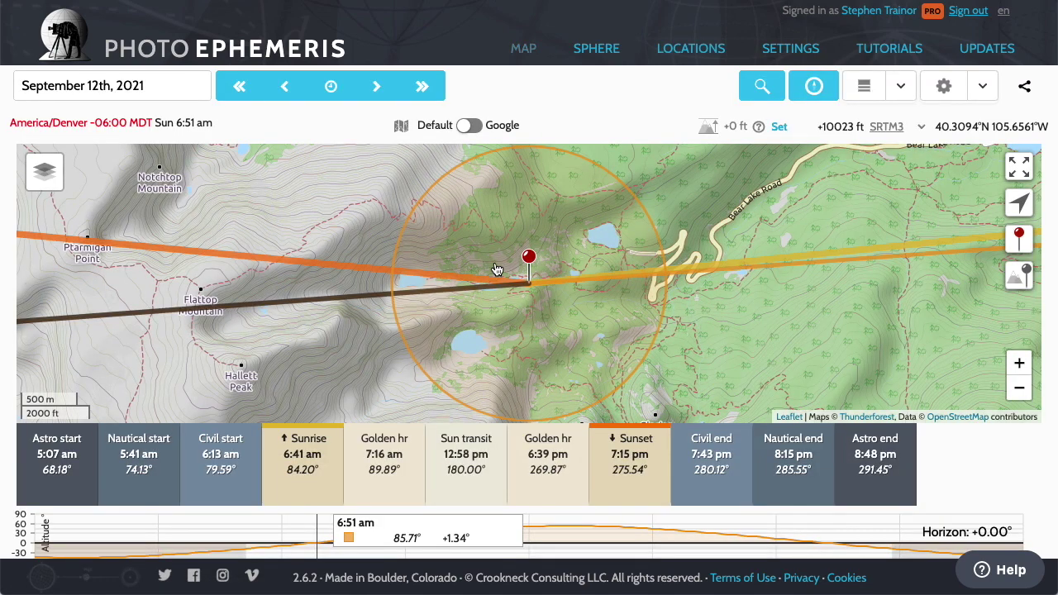
left_click(537, 302)
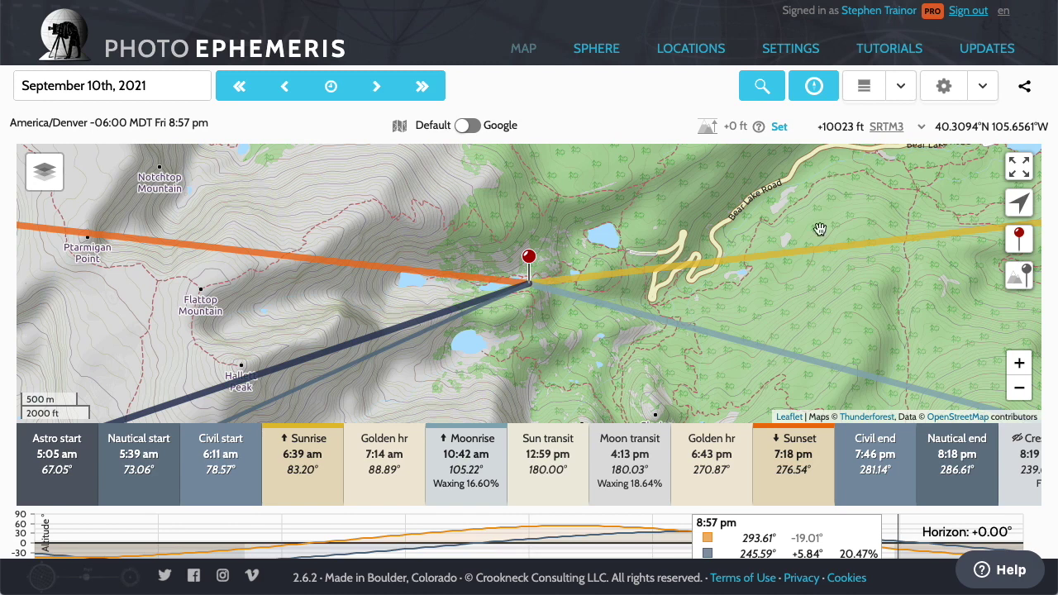
- Set the default location in the settings to the primary pin's position and return to the map
left_click(771, 52)
scroll(835, 339, "down", 2)
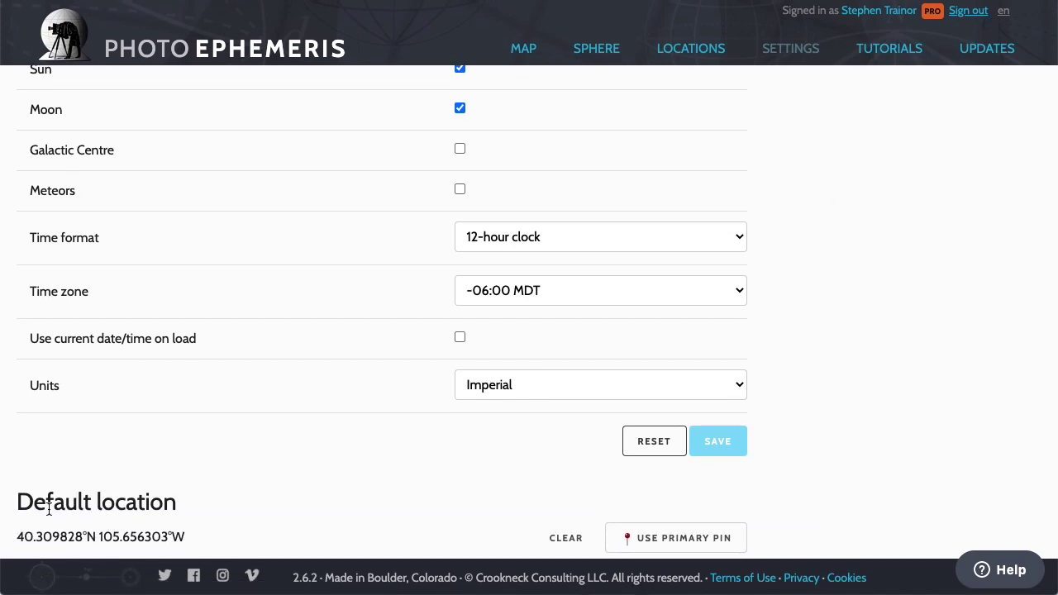
left_click(671, 542)
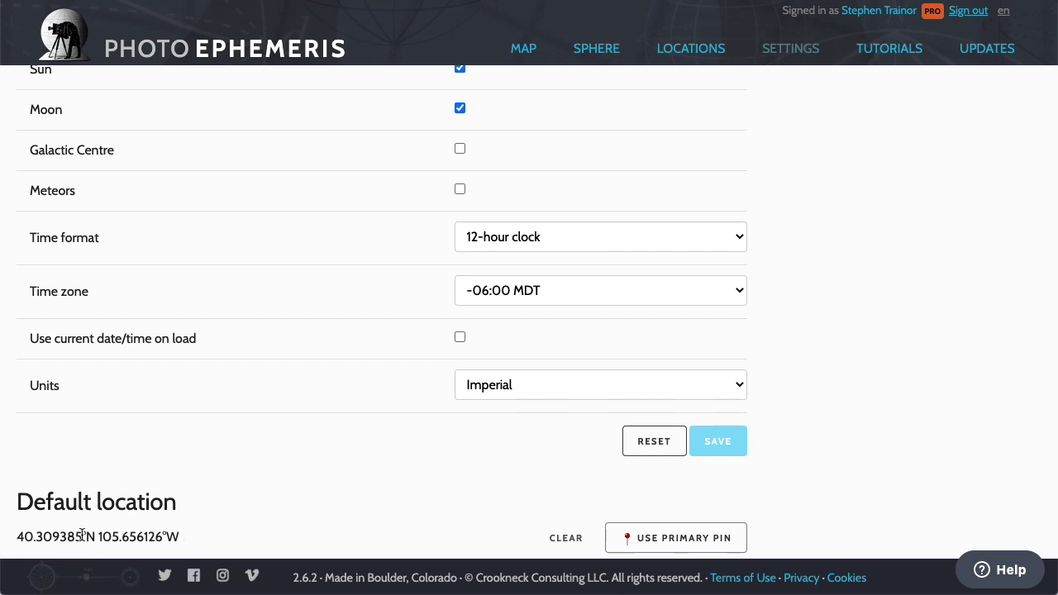
left_click(529, 48)
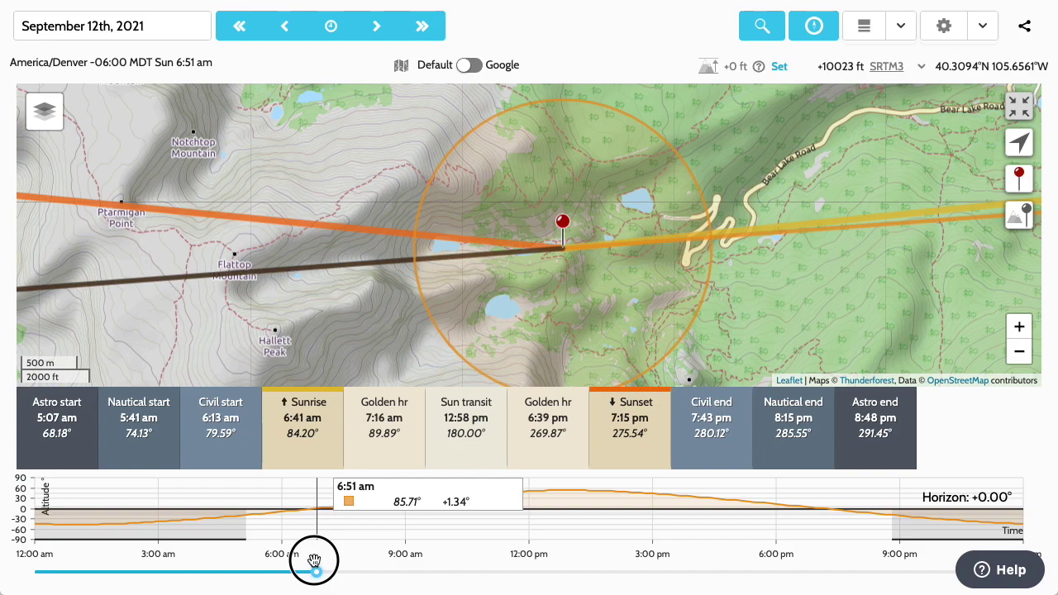
left_click_drag(314, 563, 315, 564)
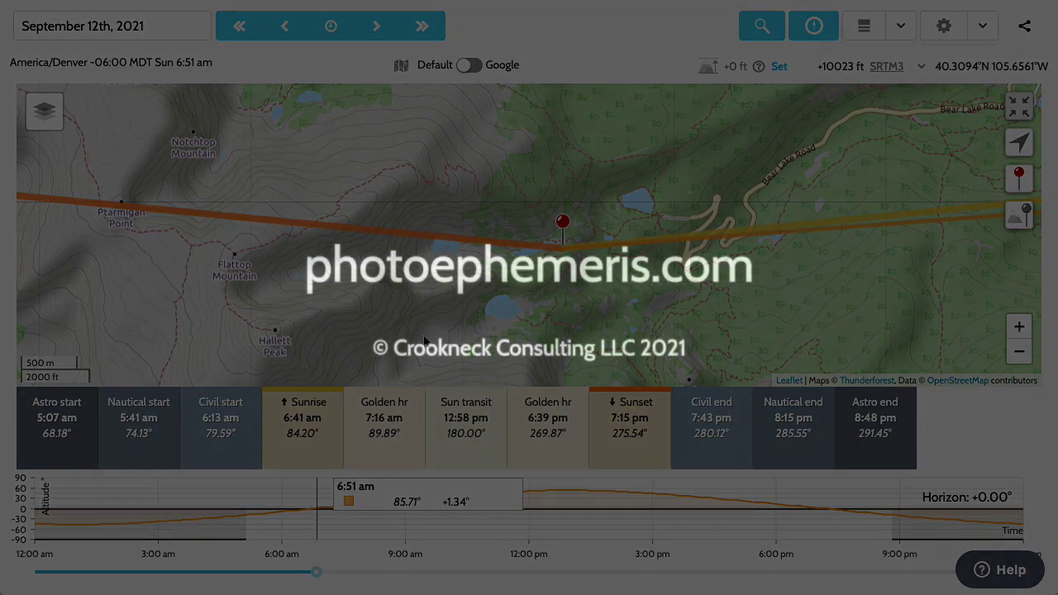